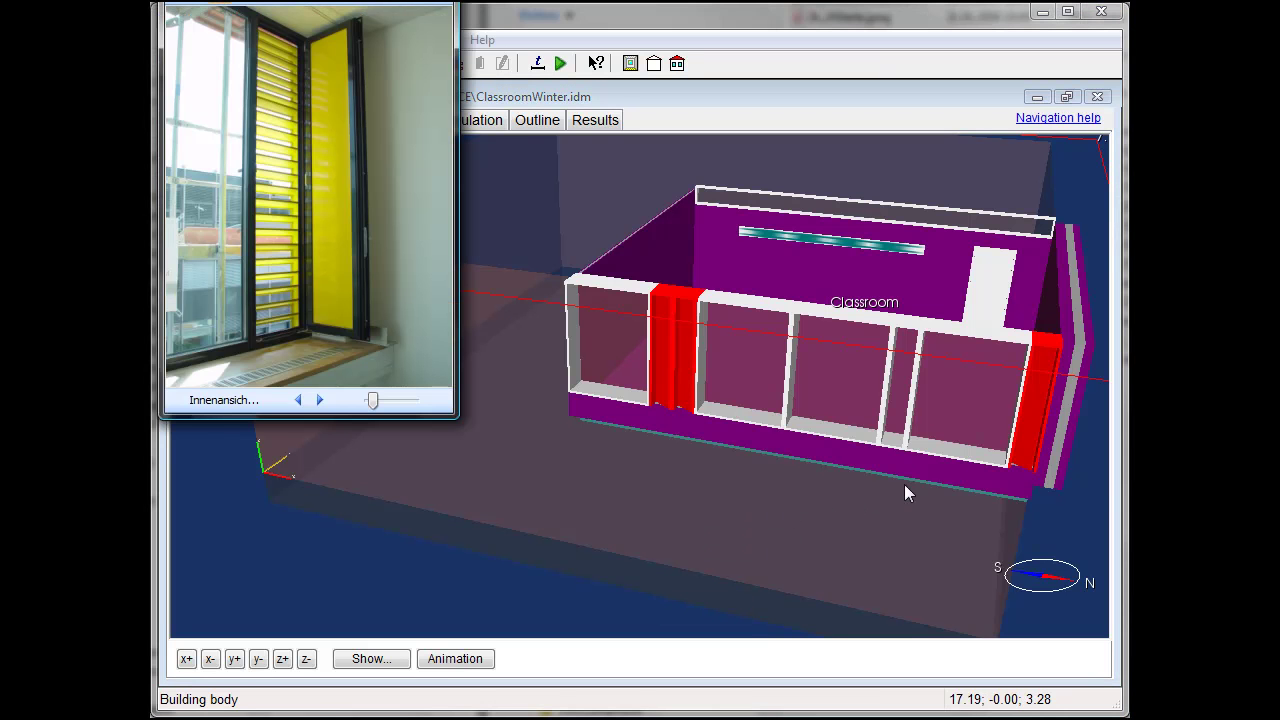
Review the large window opening's ventilation schedule without changing it
{"action": "double_click", "coordinate": [1031, 413]}
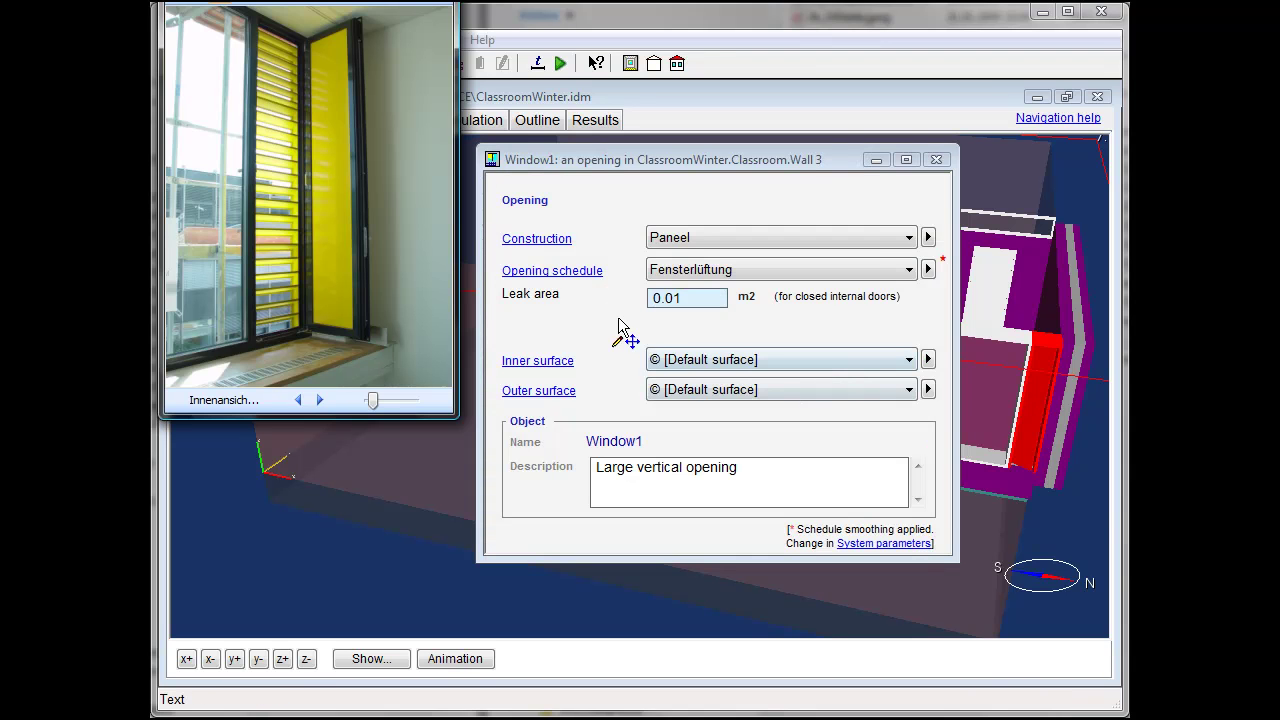
{"action": "left_click", "coordinate": [567, 272]}
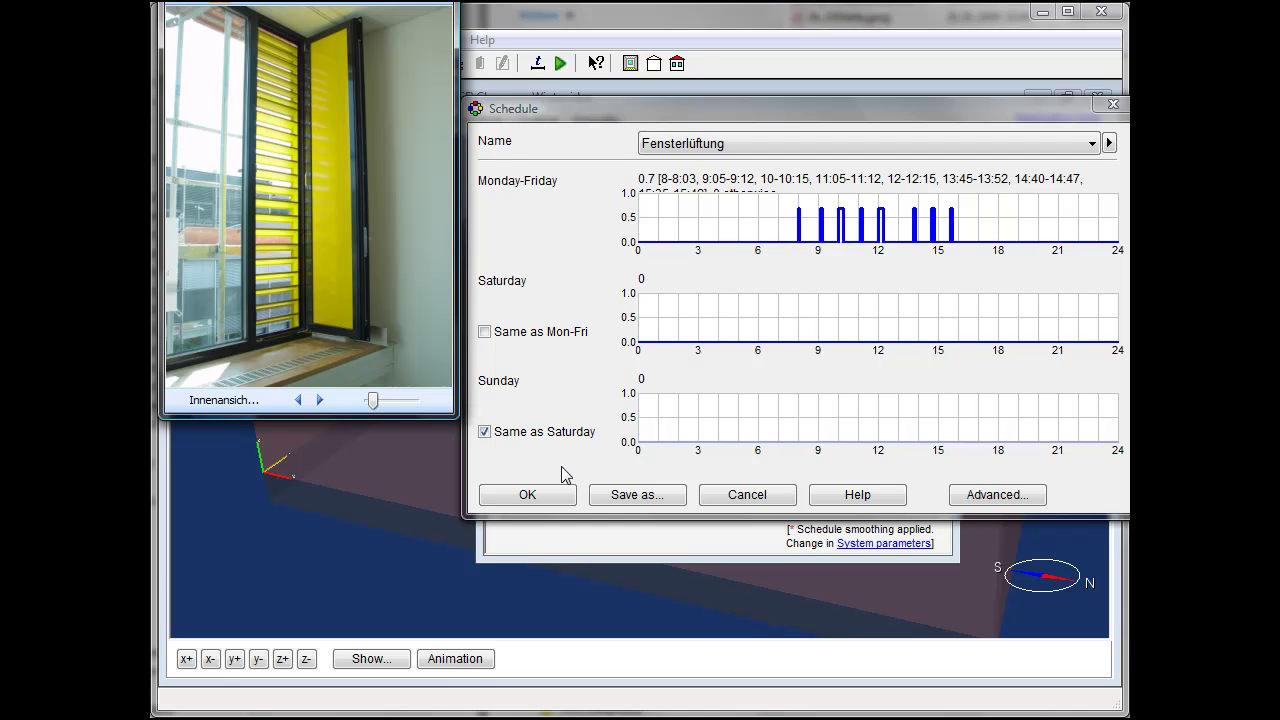
{"action": "left_click", "coordinate": [550, 494]}
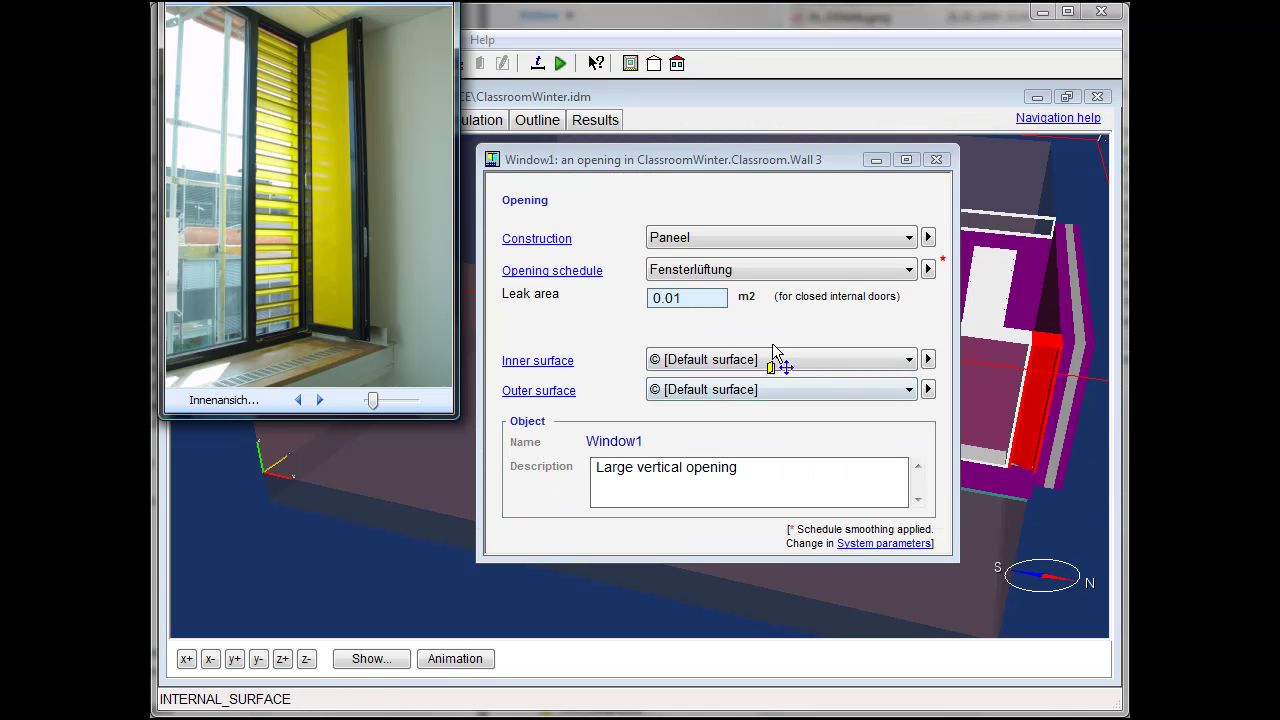
{"action": "left_click", "coordinate": [938, 161]}
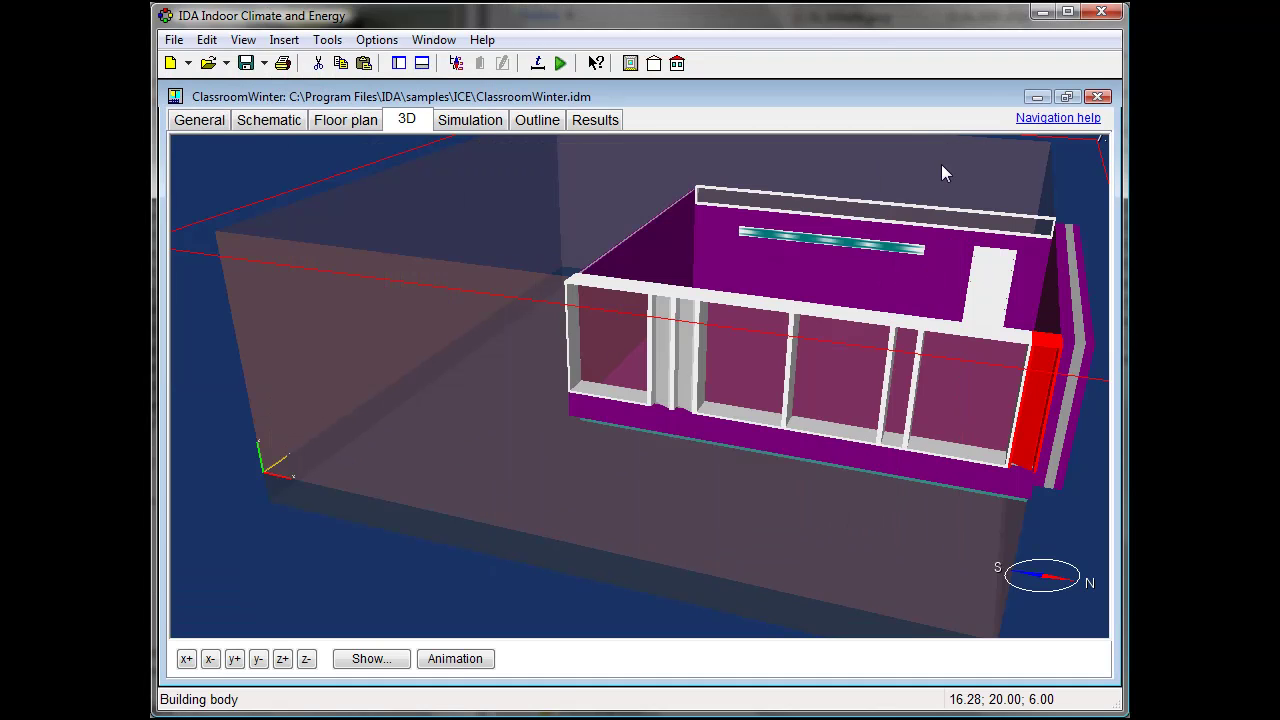
Inspect the radiator's maximum power, air temperature and supply and return water temperatures, keeping the values
{"action": "double_click", "coordinate": [885, 250]}
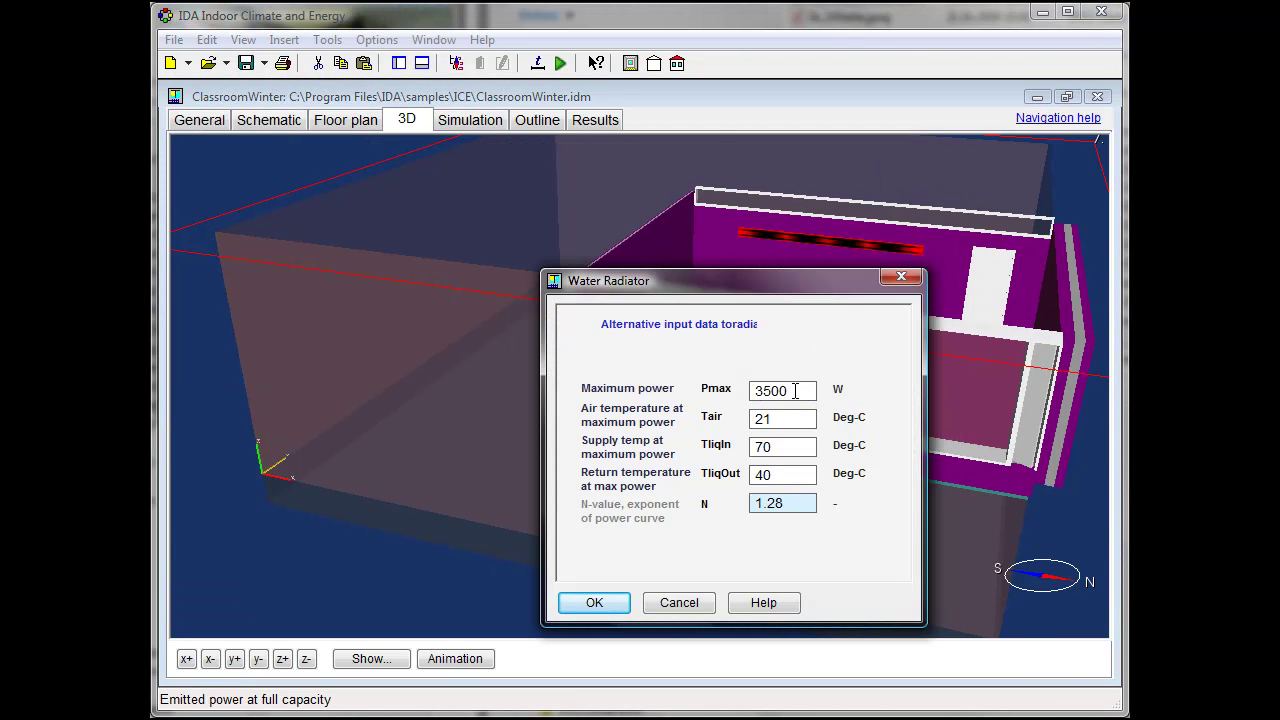
{"action": "double_click", "coordinate": [787, 391]}
{"action": "double_click", "coordinate": [758, 418]}
{"action": "double_click", "coordinate": [770, 447]}
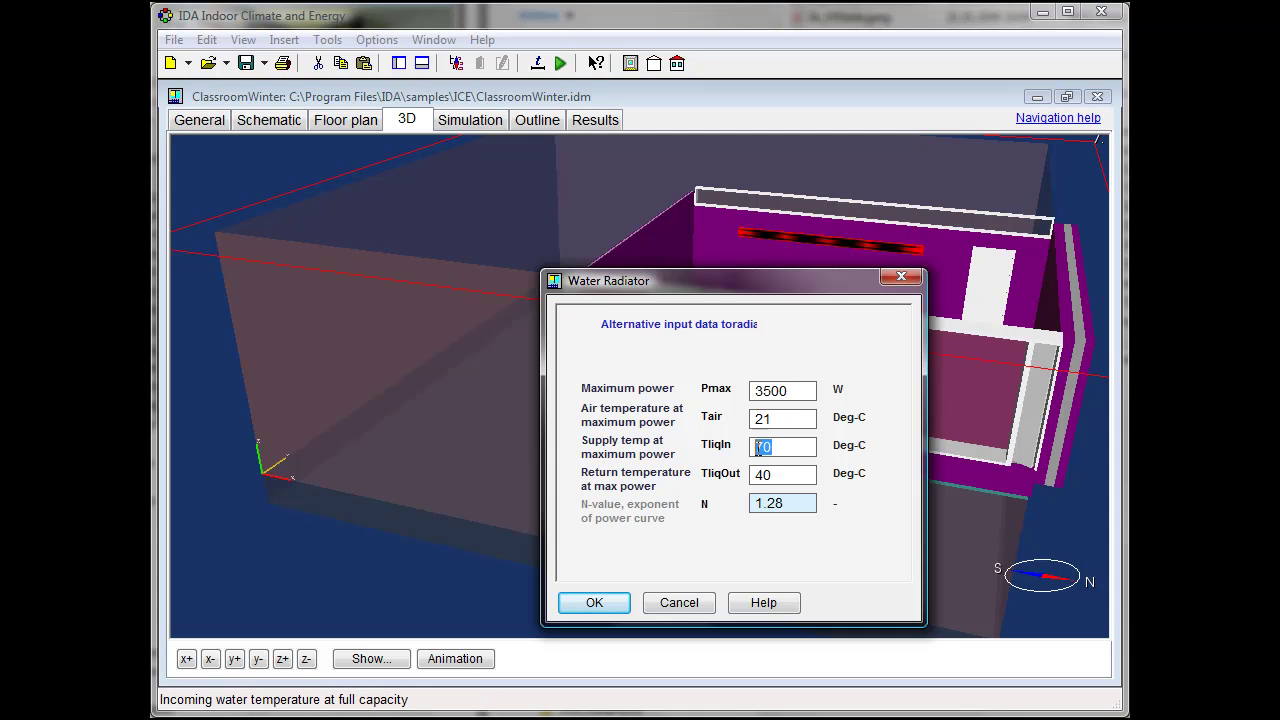
{"action": "left_click", "coordinate": [777, 474]}
{"action": "double_click", "coordinate": [777, 474]}
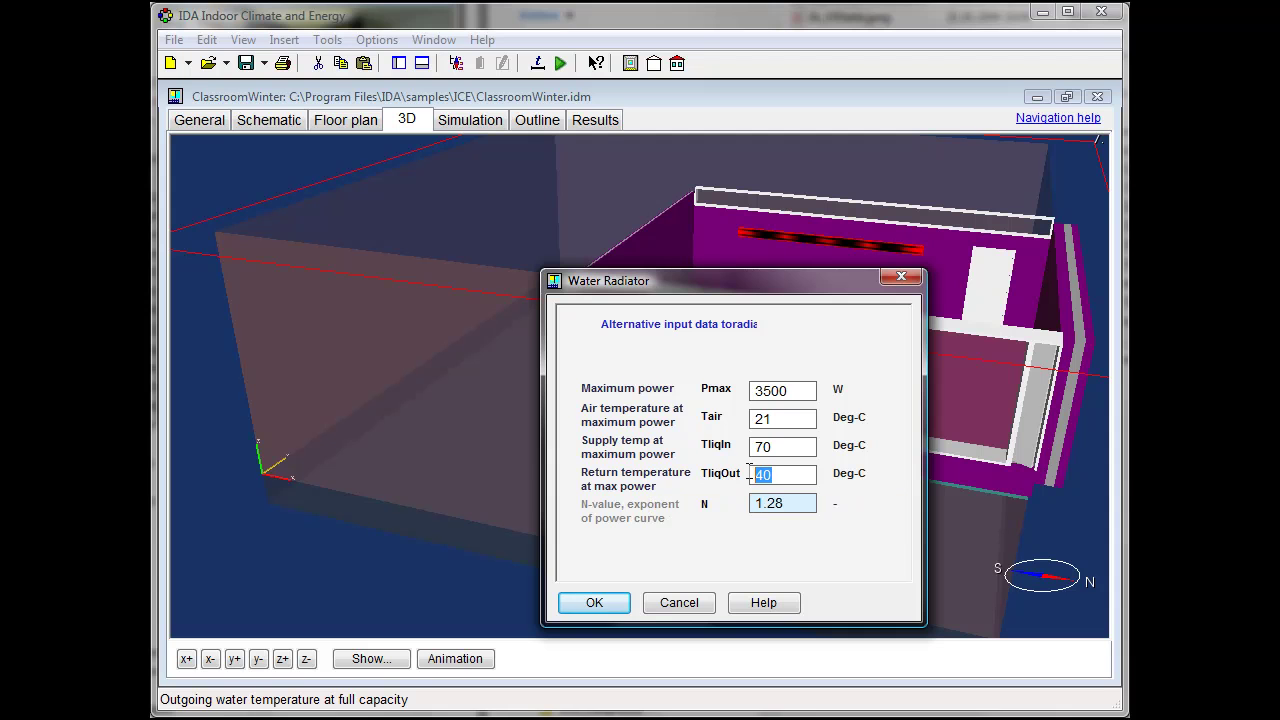
{"action": "left_click", "coordinate": [594, 602]}
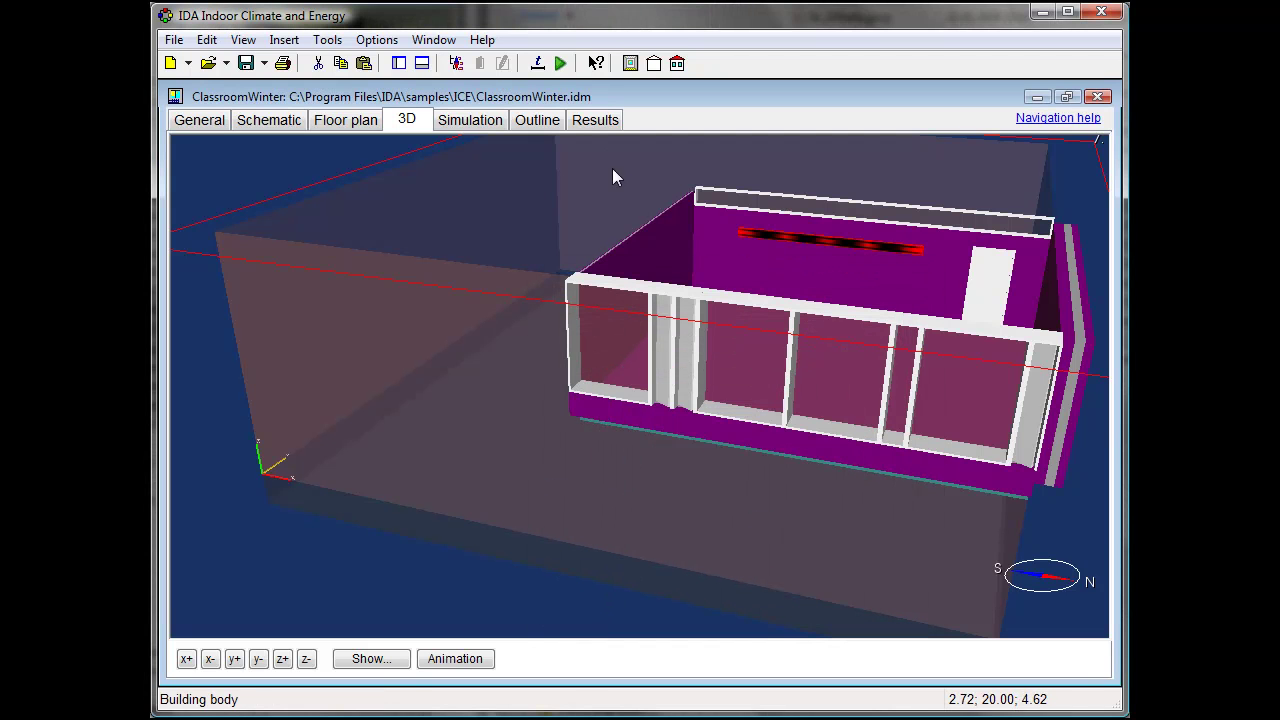
View the Window air mass flow diagram on the Results tab, then close it
{"action": "left_click", "coordinate": [603, 119]}
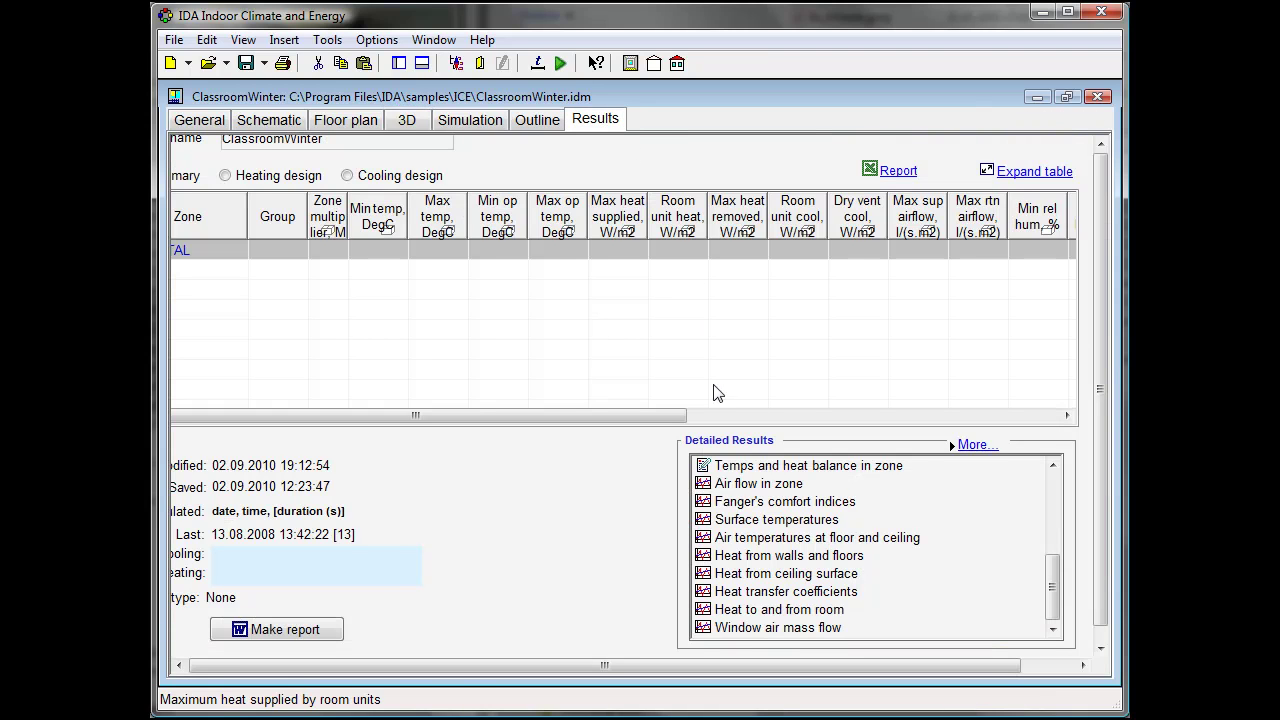
{"action": "double_click", "coordinate": [755, 624]}
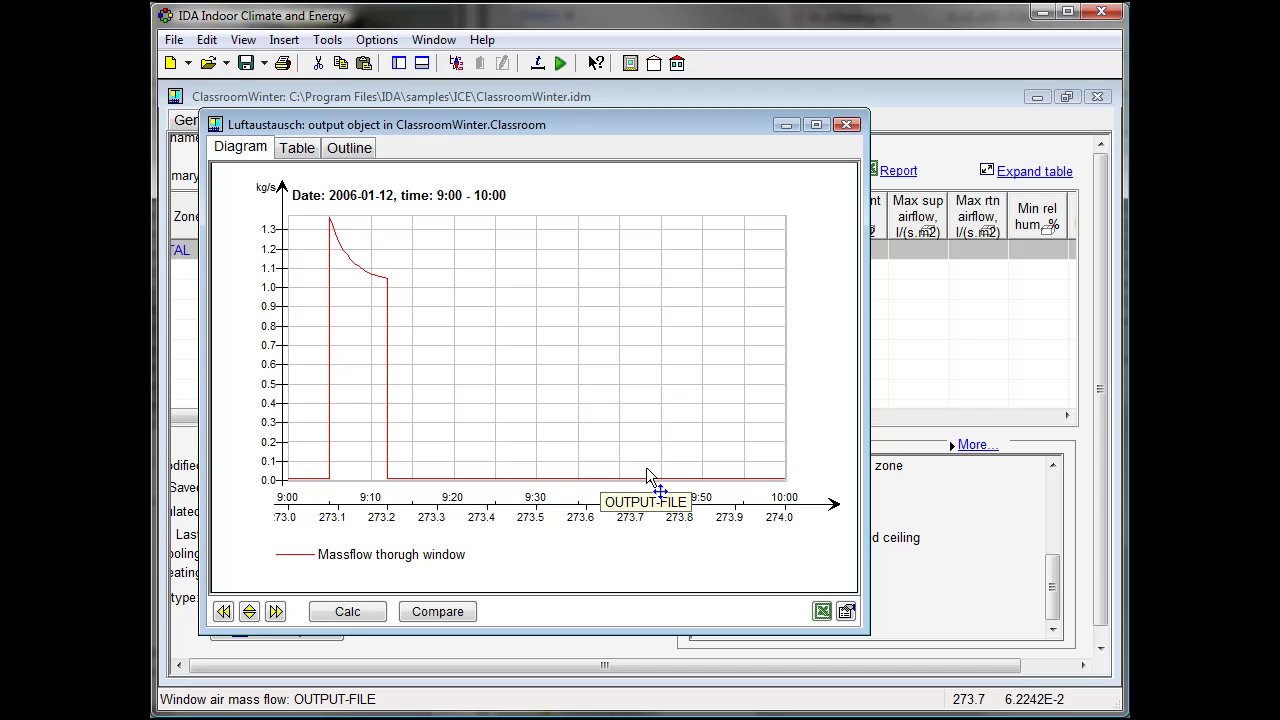
{"action": "left_click", "coordinate": [848, 130]}
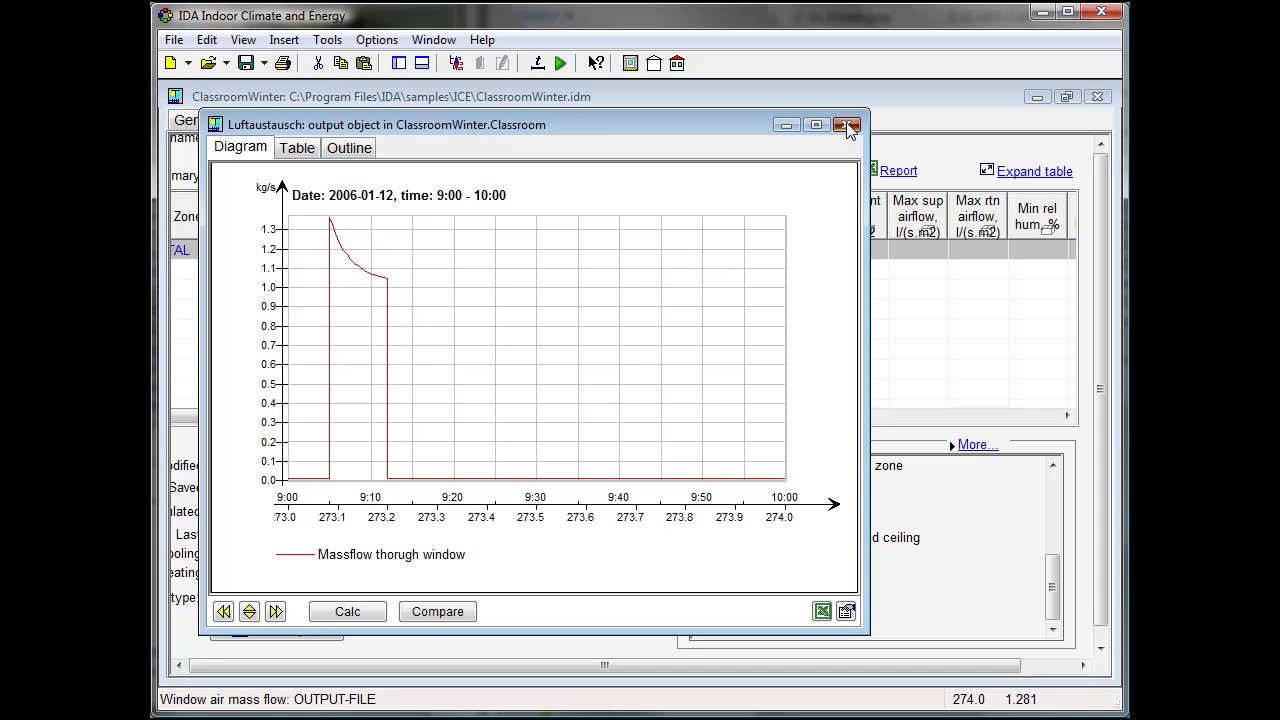
{"action": "left_click", "coordinate": [847, 126]}
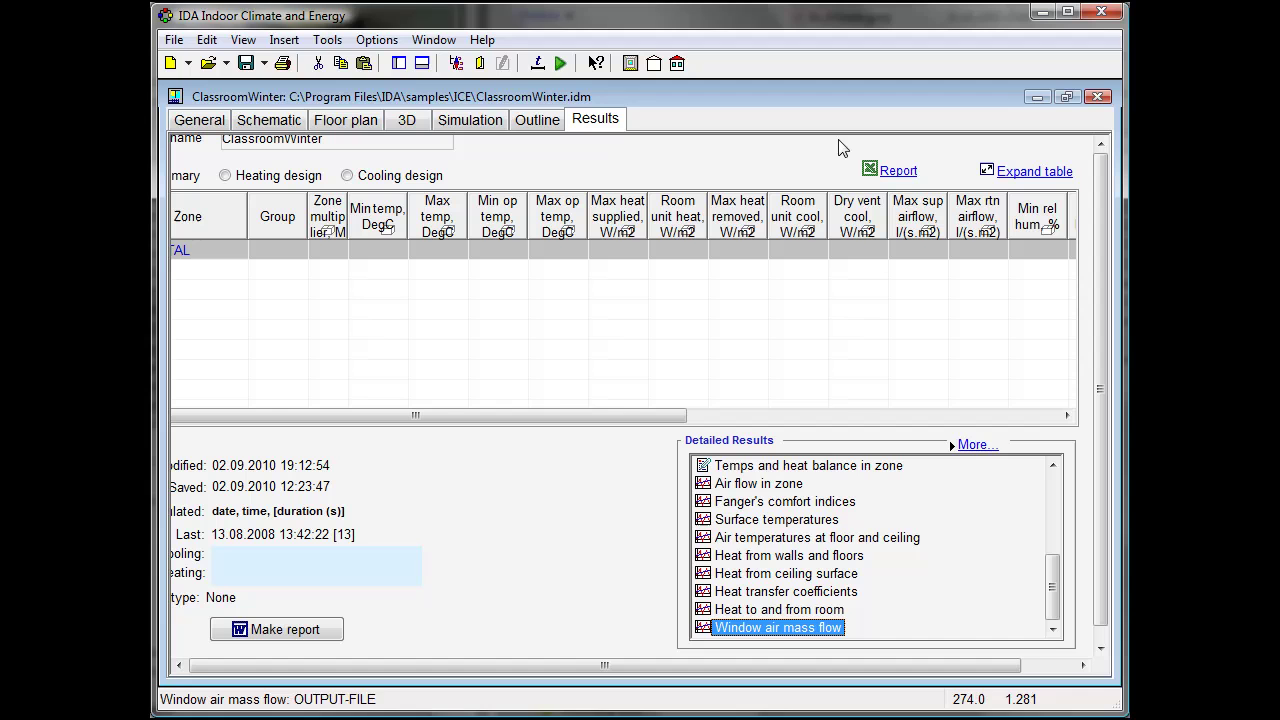
{"action": "double_click", "coordinate": [768, 609]}
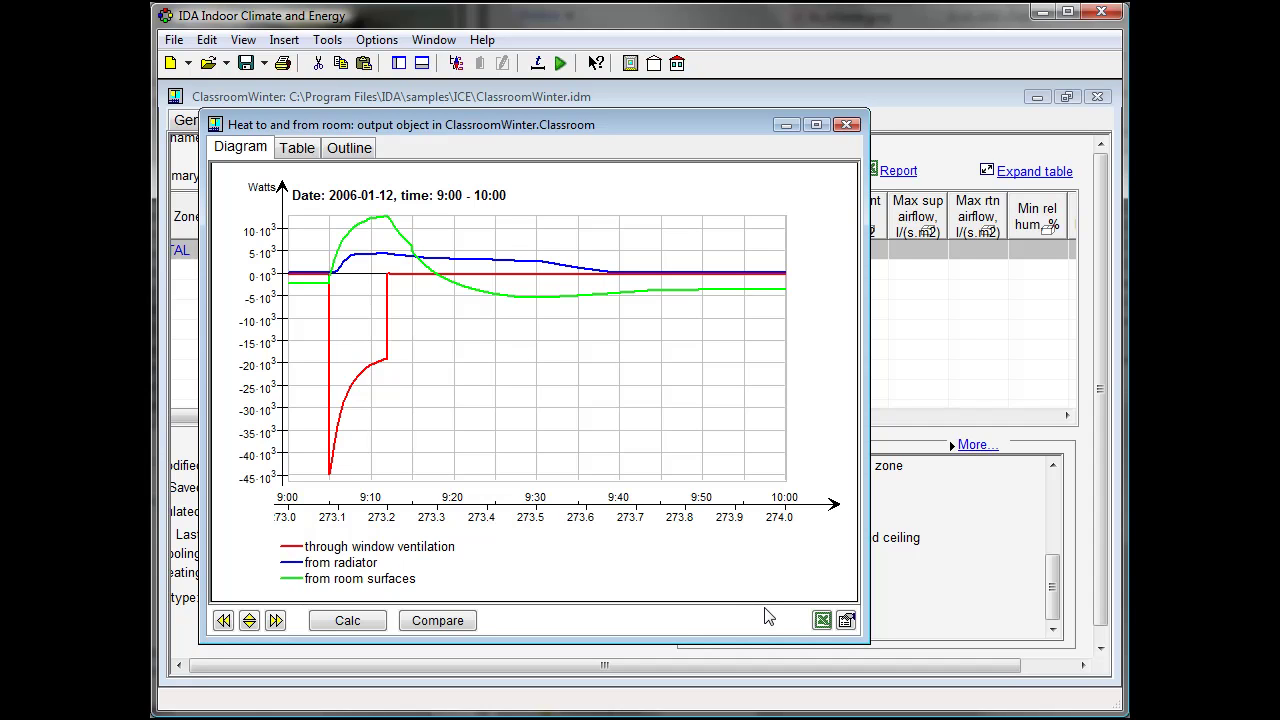
{"action": "key", "text": "alt+F4"}
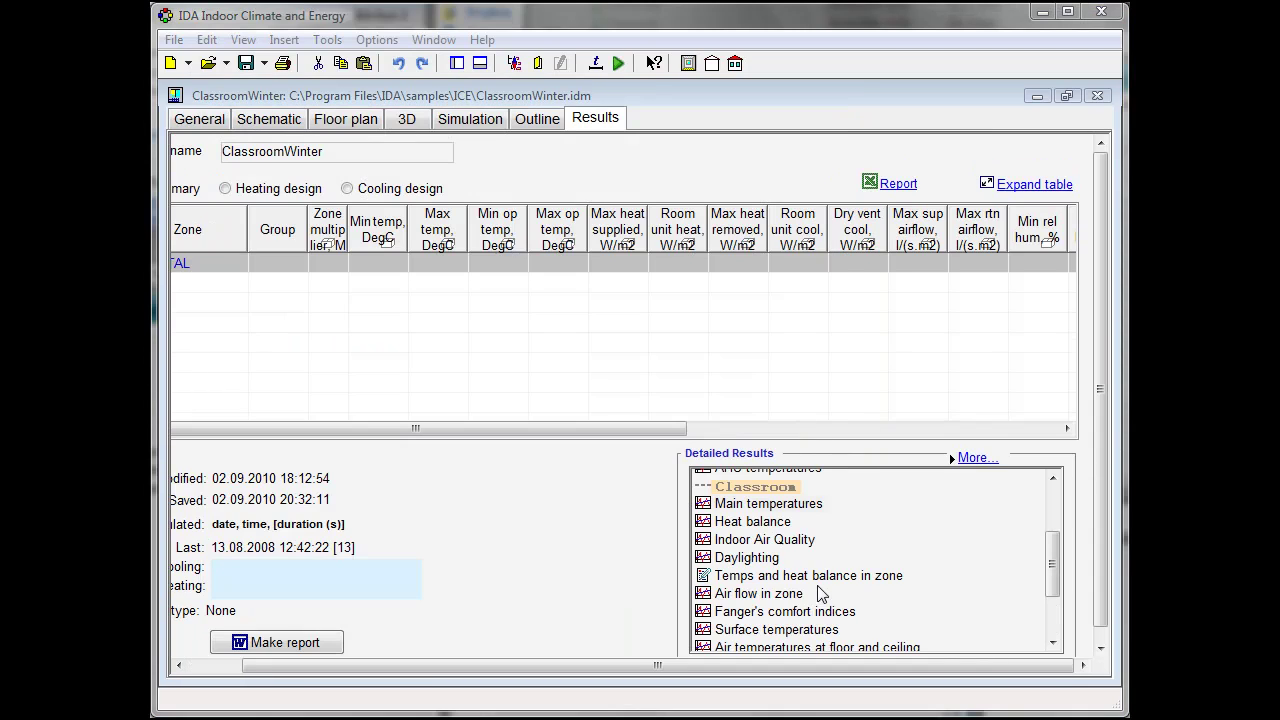
Check Main temperatures, then open the Classroom Indoor Air Quality chart of air changes, air age and CO2
{"action": "double_click", "coordinate": [778, 503]}
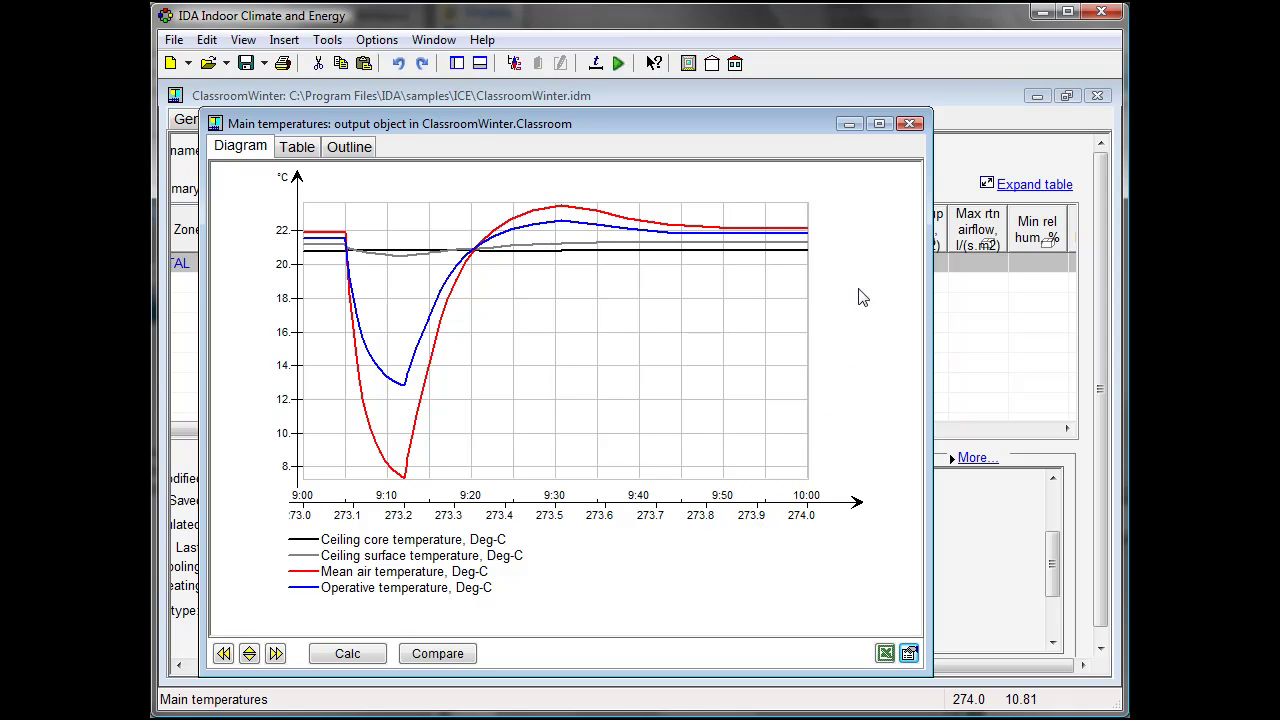
{"action": "left_click", "coordinate": [911, 124]}
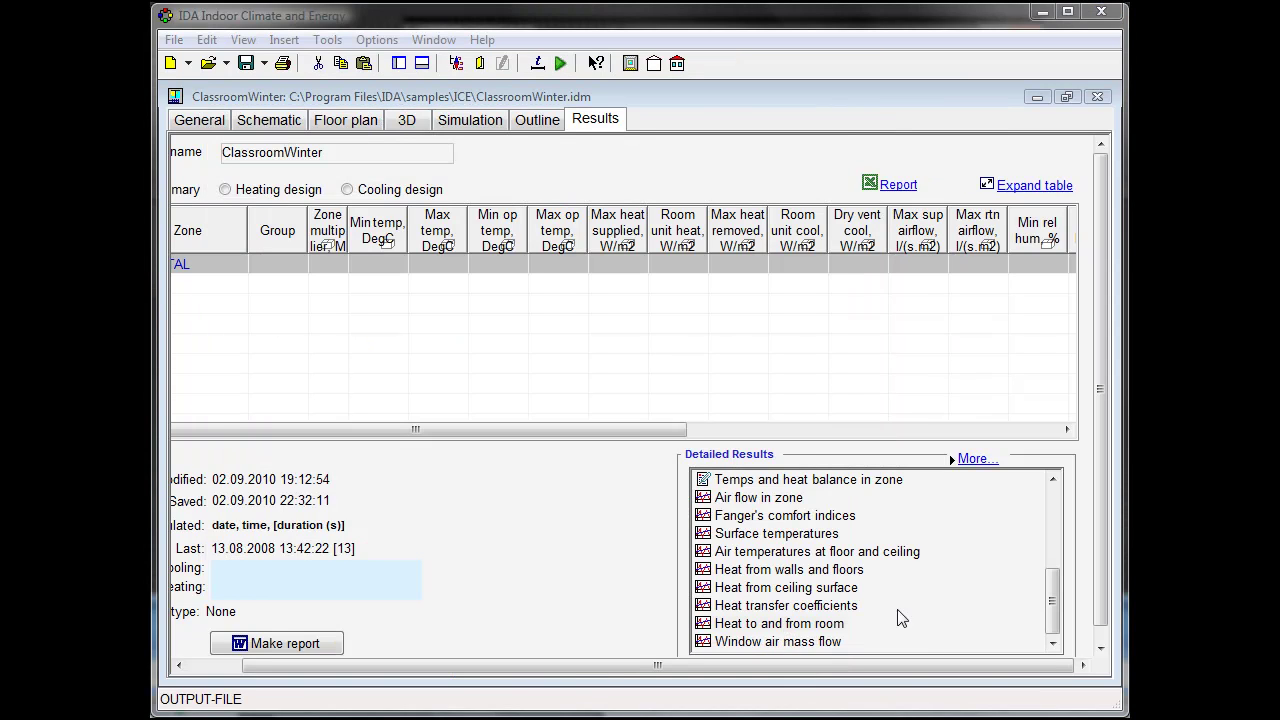
{"action": "left_click_drag", "start_coordinate": [1052, 600], "coordinate": [1059, 553]}
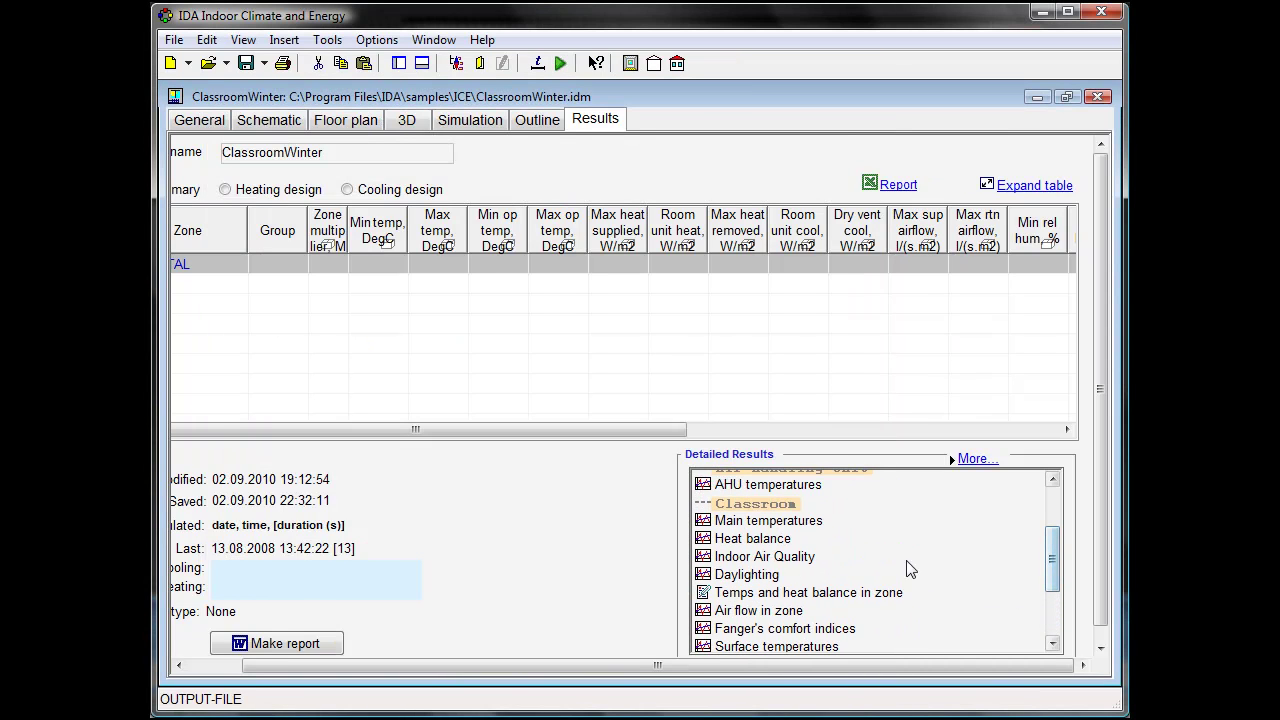
{"action": "double_click", "coordinate": [789, 553]}
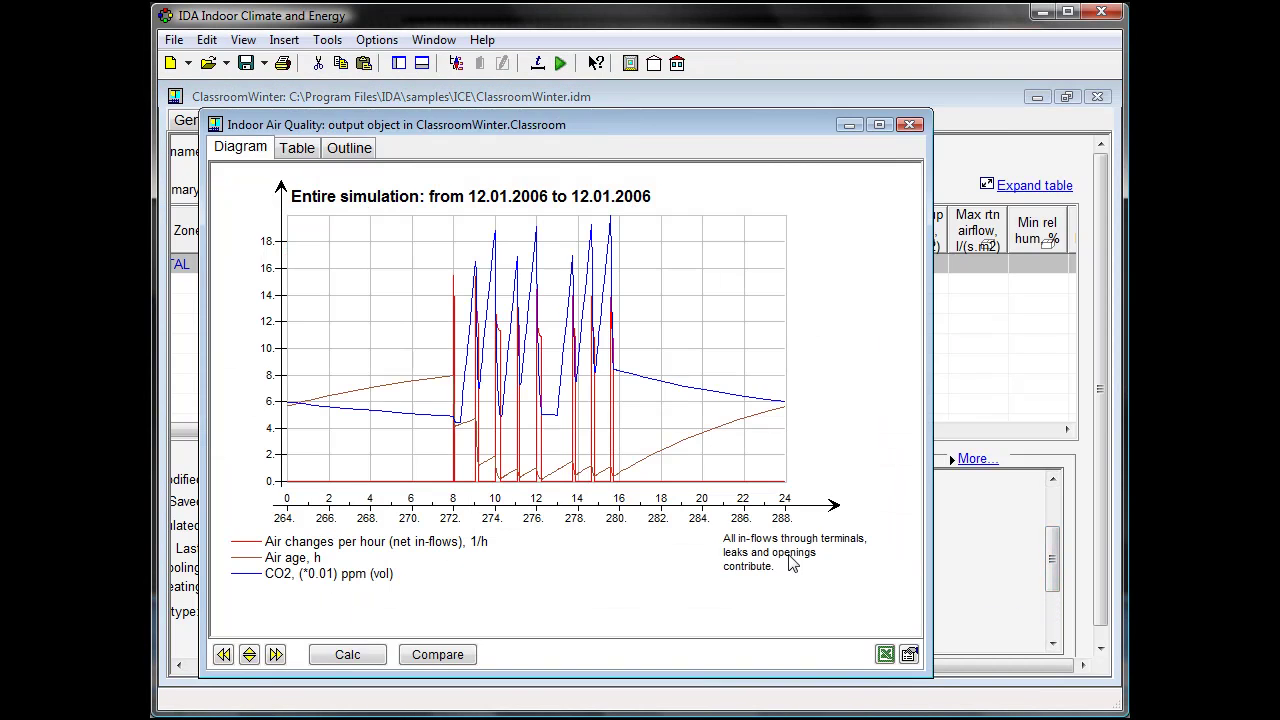
Set the custom simulation start date to 2009-06-13
{"action": "left_click", "coordinate": [907, 125]}
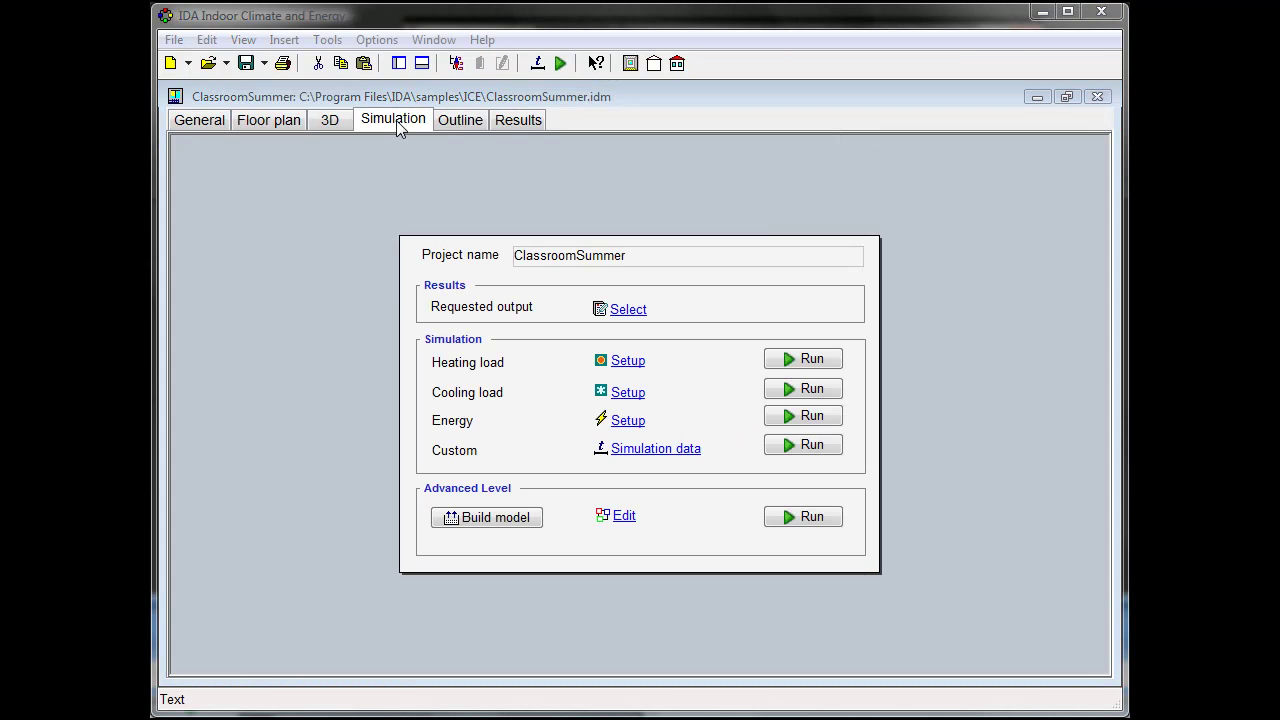
{"action": "left_click", "coordinate": [650, 449]}
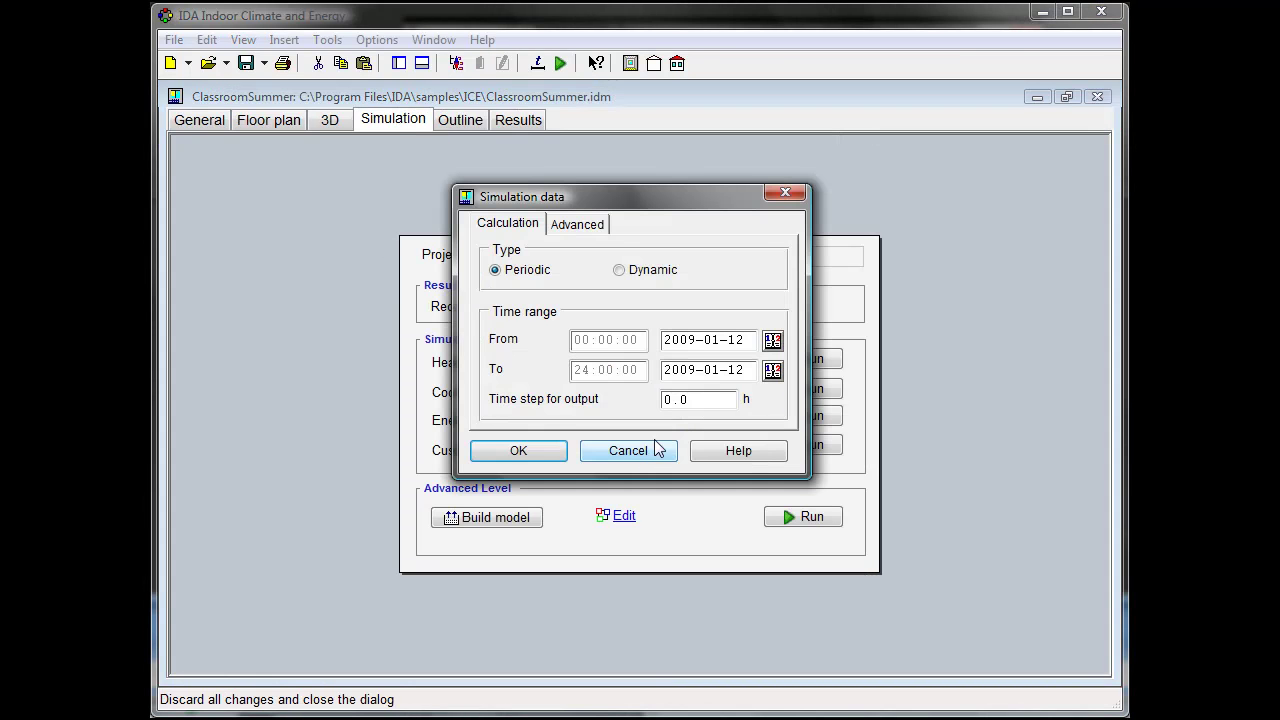
{"action": "left_click", "coordinate": [773, 348]}
{"action": "left_click", "coordinate": [575, 249]}
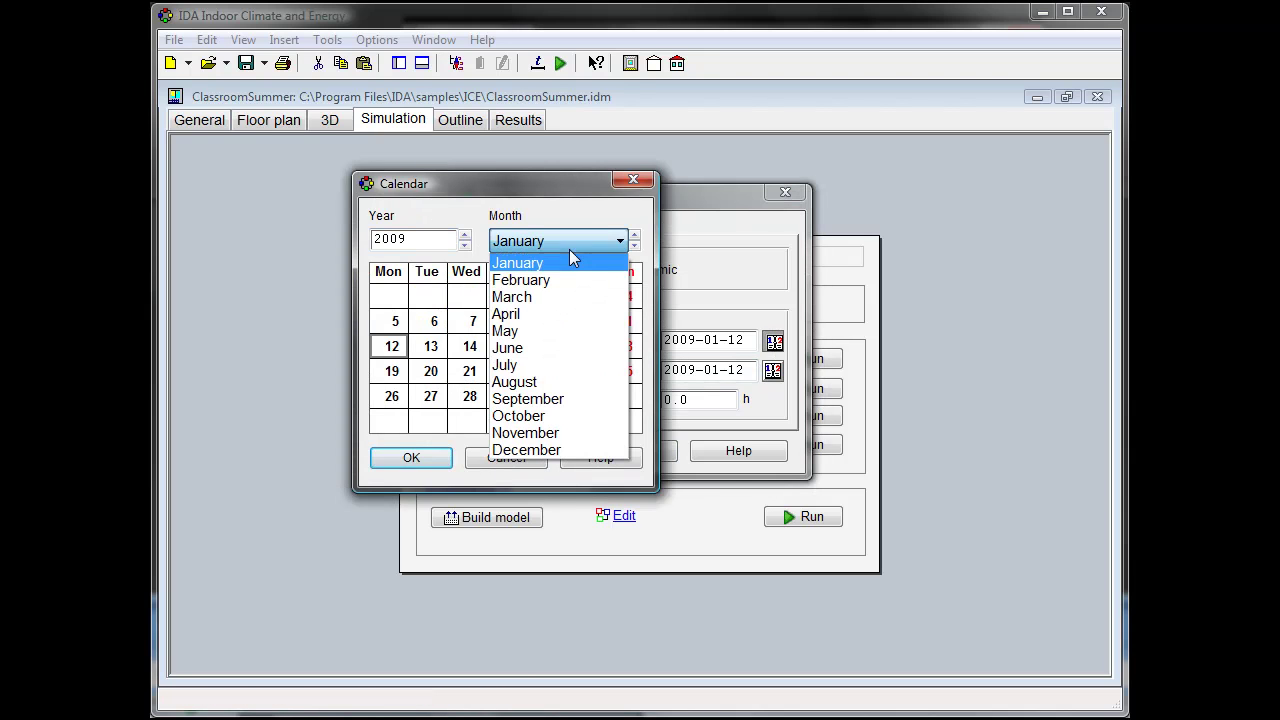
{"action": "left_click", "coordinate": [529, 347]}
{"action": "left_click", "coordinate": [589, 324]}
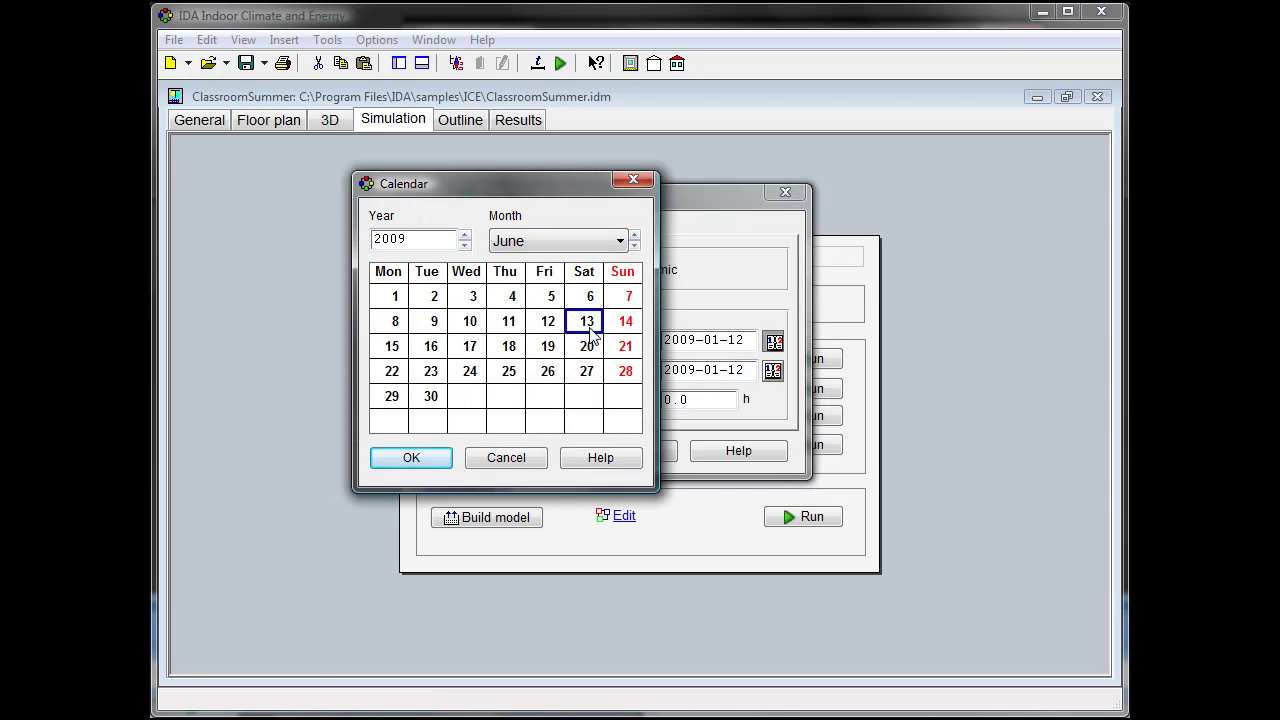
{"action": "left_click", "coordinate": [447, 458]}
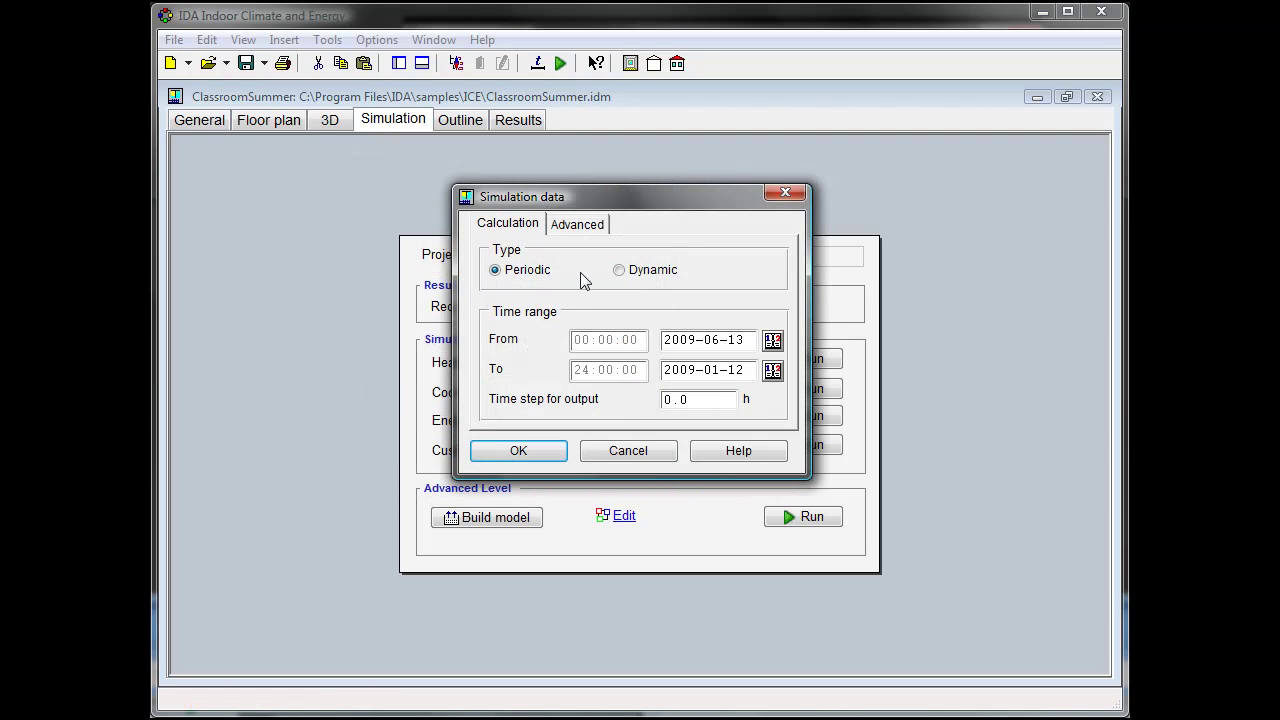
{"action": "left_click", "coordinate": [619, 270]}
Set the end date to 2009-06-21 and keep the new simulation period
{"action": "left_click", "coordinate": [772, 371]}
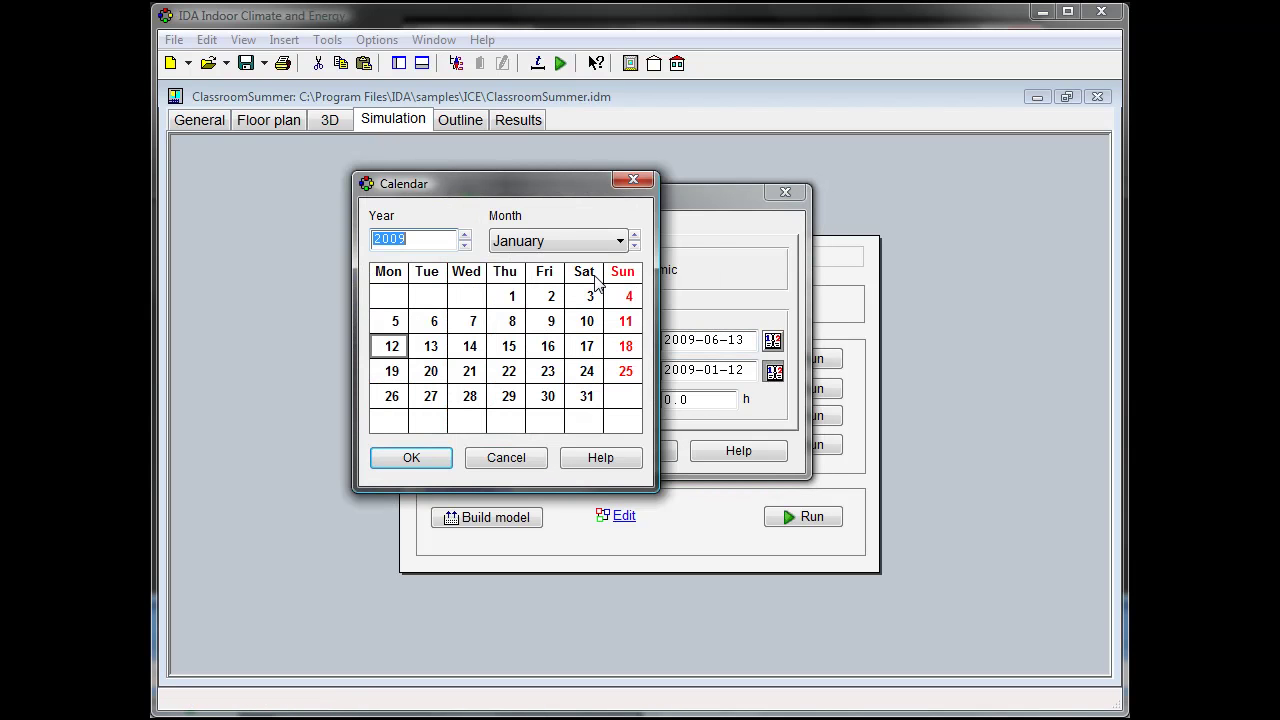
{"action": "left_click", "coordinate": [548, 242]}
{"action": "left_click", "coordinate": [510, 348]}
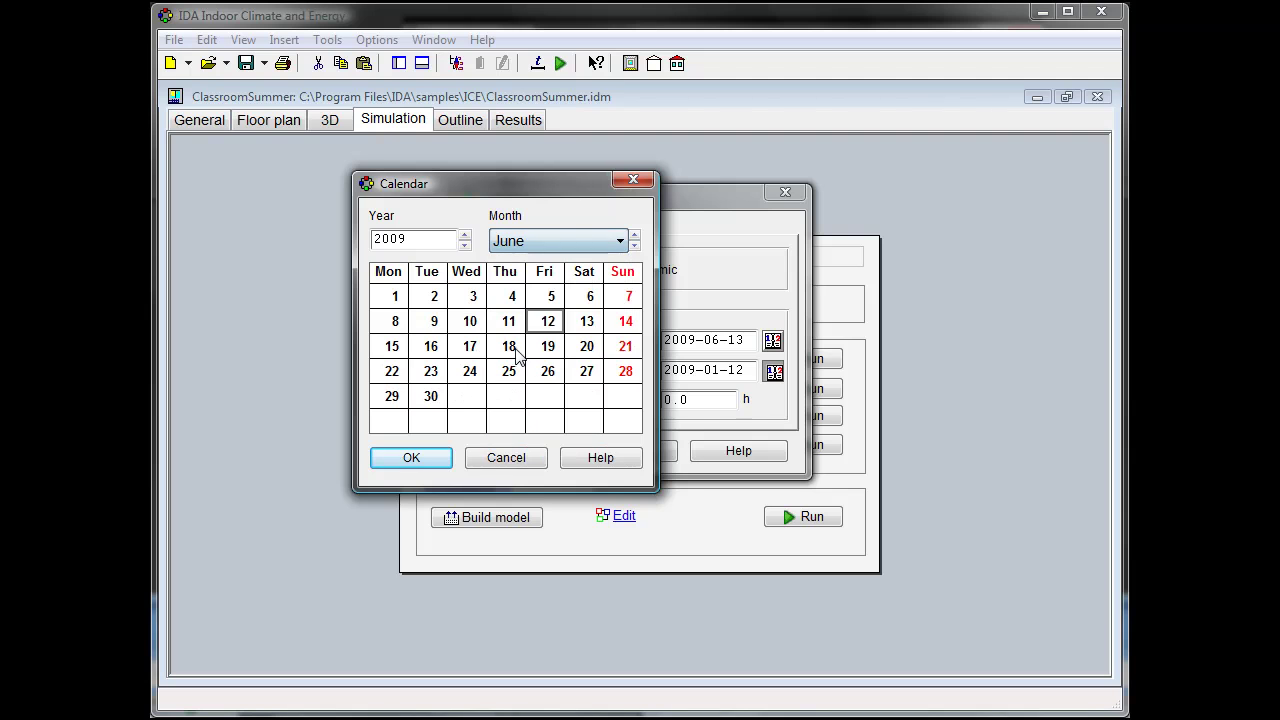
{"action": "left_click", "coordinate": [624, 349]}
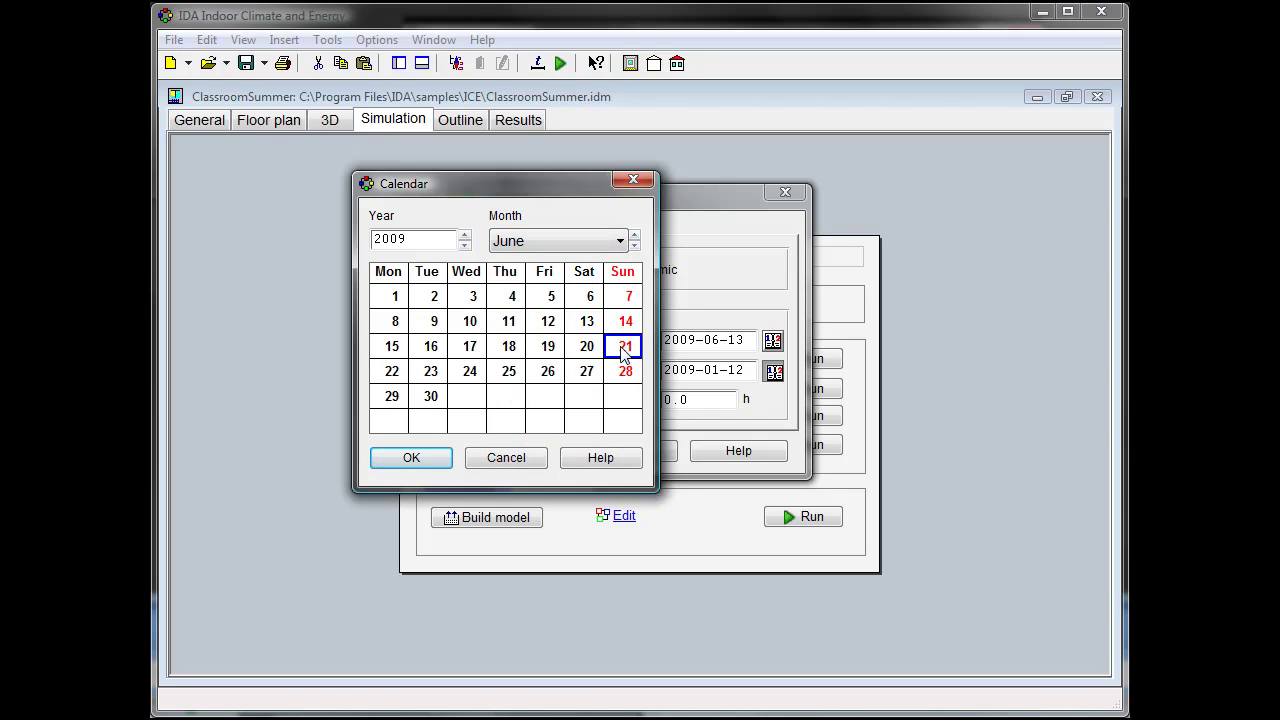
{"action": "left_click", "coordinate": [421, 462]}
{"action": "left_click", "coordinate": [512, 456]}
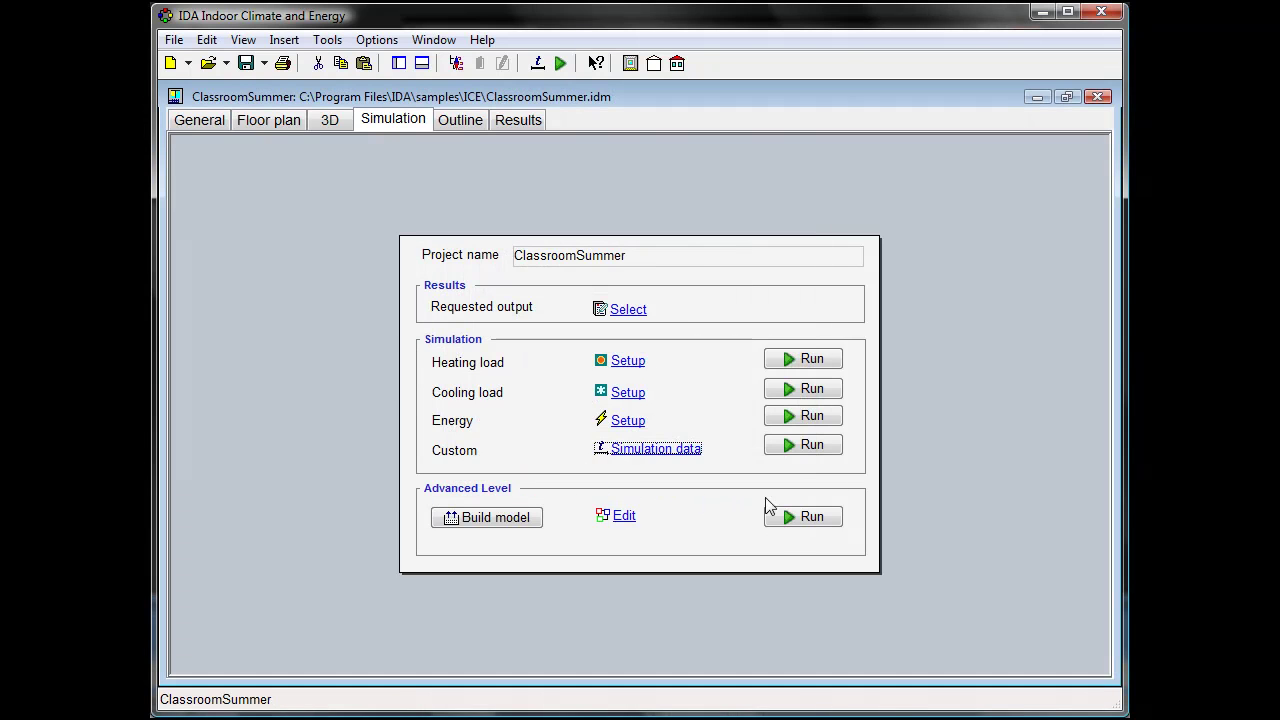
Run the custom summer simulation and review Main temperatures, showing a 32.02 °C Classroom maximum
{"action": "left_click", "coordinate": [806, 446]}
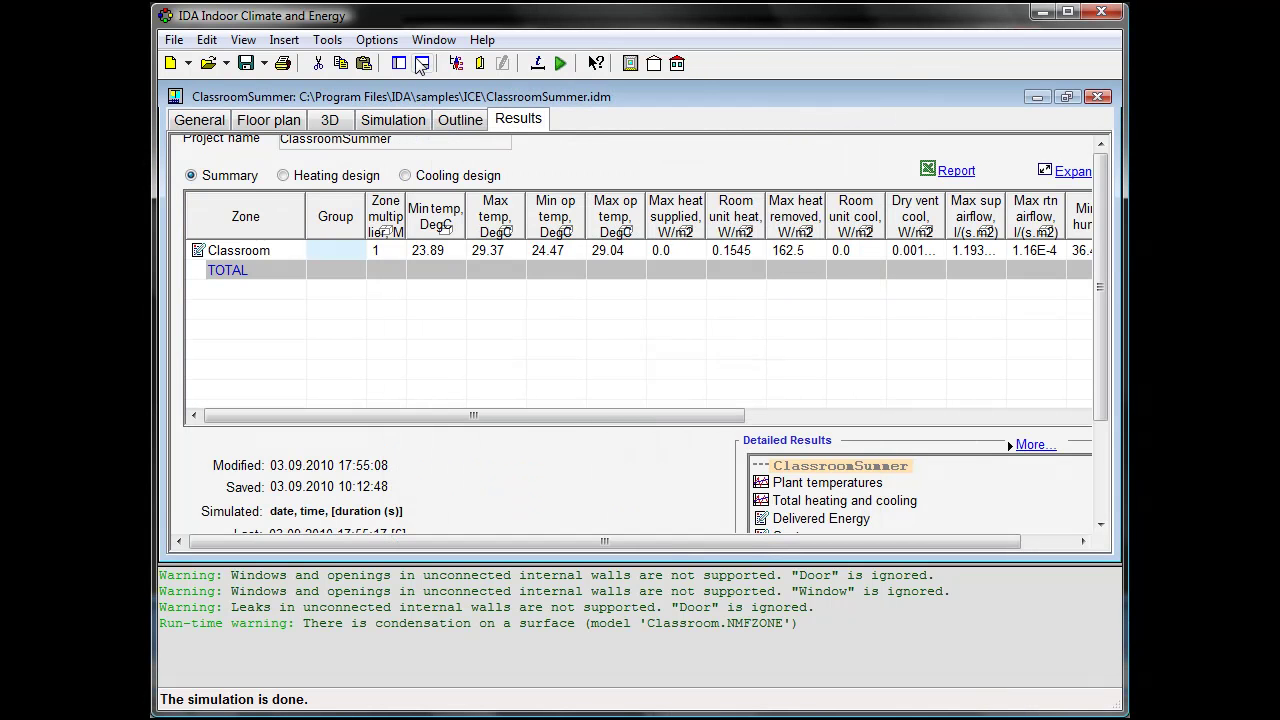
{"action": "left_click", "coordinate": [421, 63]}
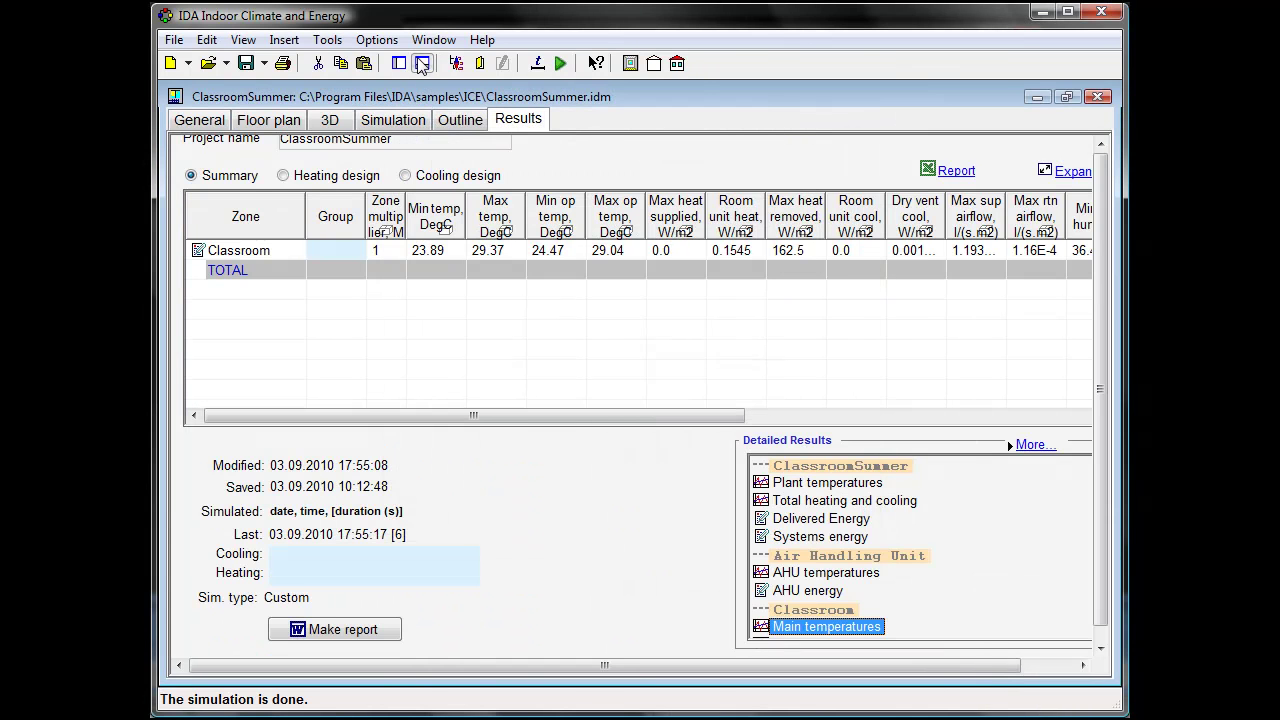
{"action": "double_click", "coordinate": [844, 626]}
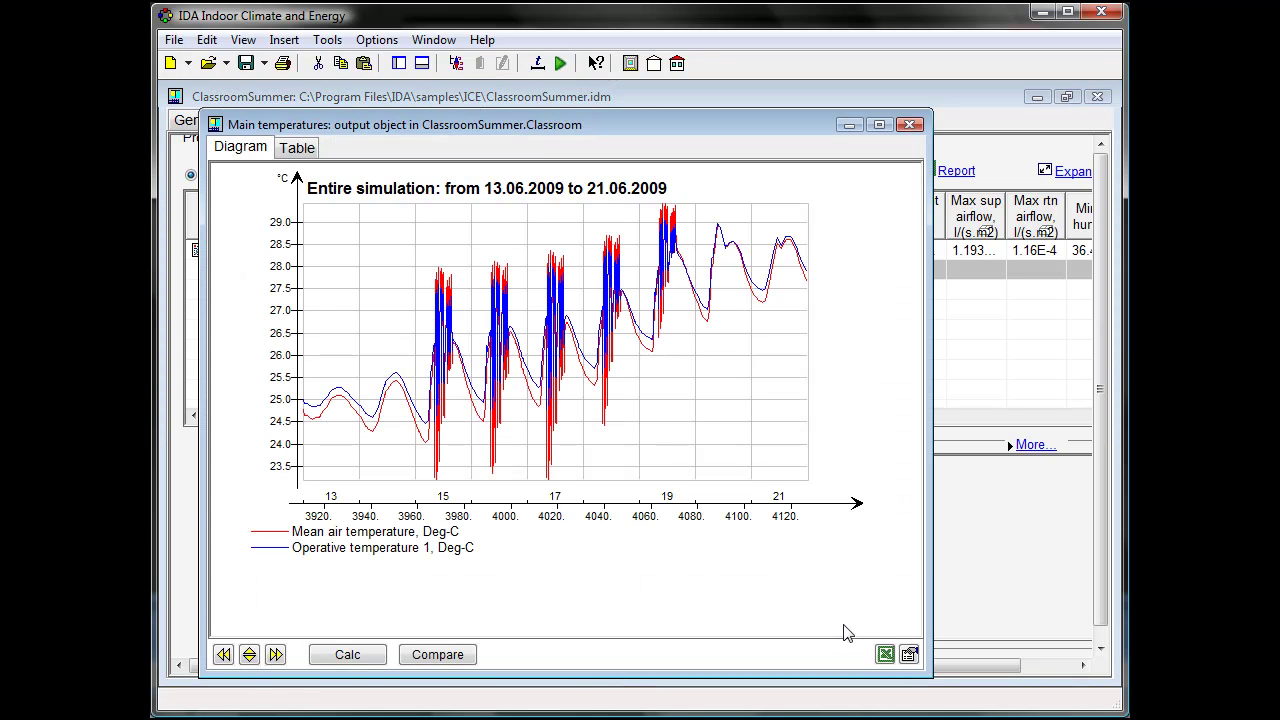
{"action": "left_click", "coordinate": [910, 126]}
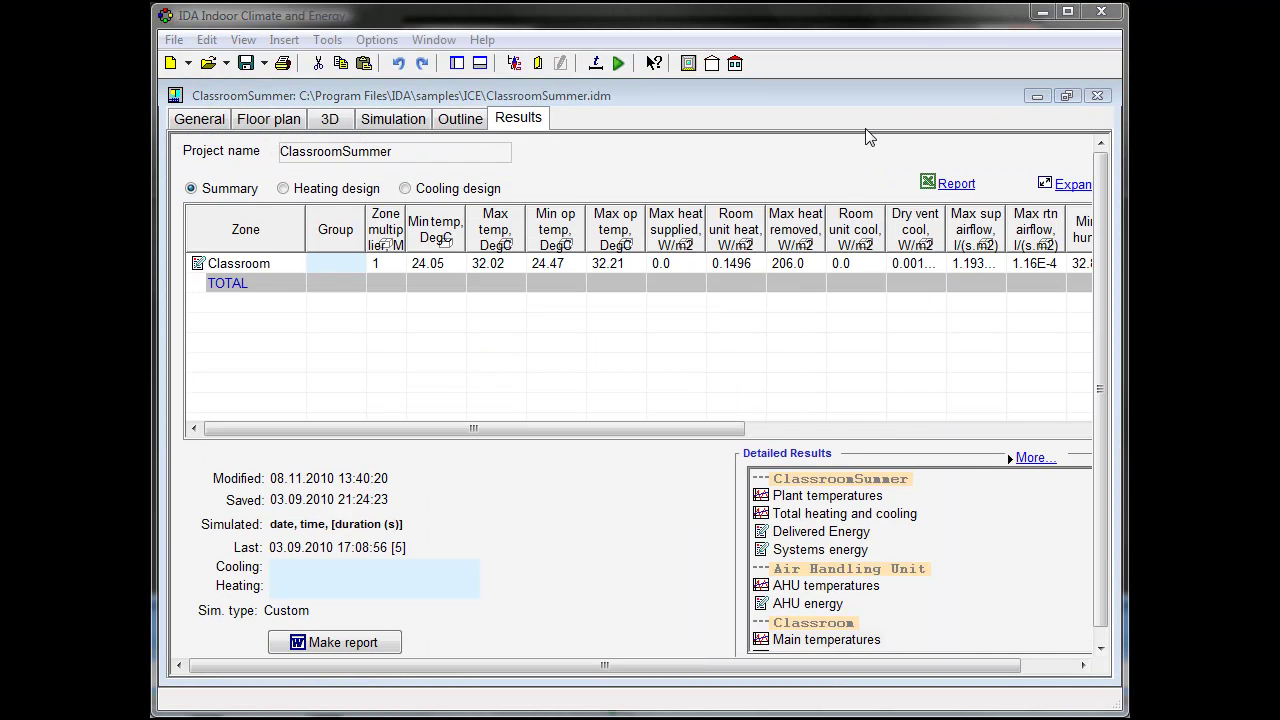
Save the model as the ClassroomSummerVersions tree and open the ClassroomSummer version
{"action": "left_click", "coordinate": [172, 40]}
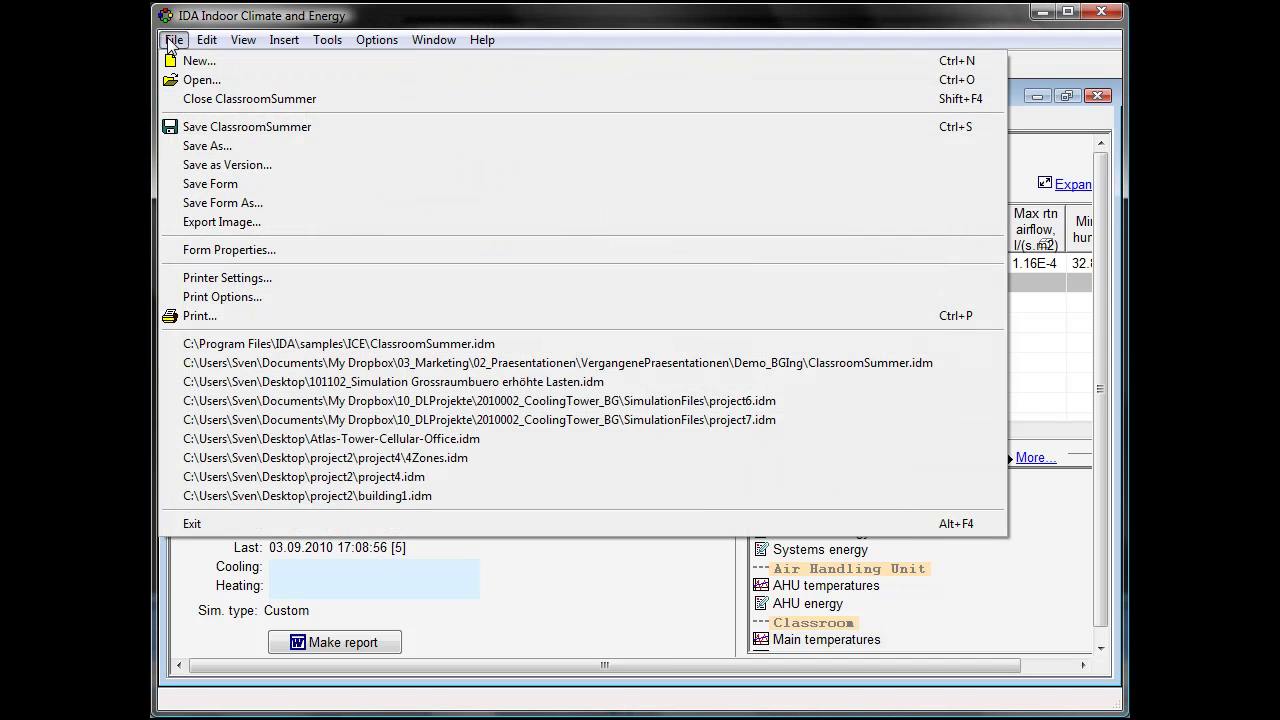
{"action": "left_click", "coordinate": [228, 167]}
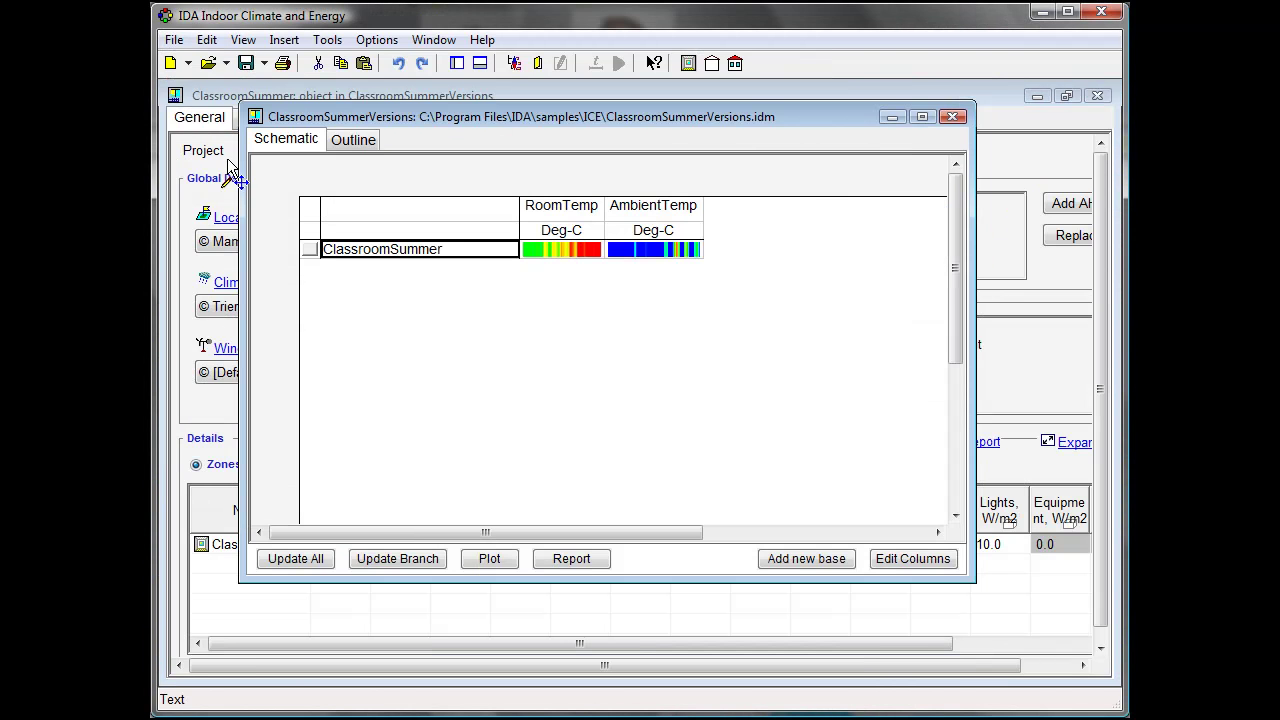
{"action": "double_click", "coordinate": [370, 252]}
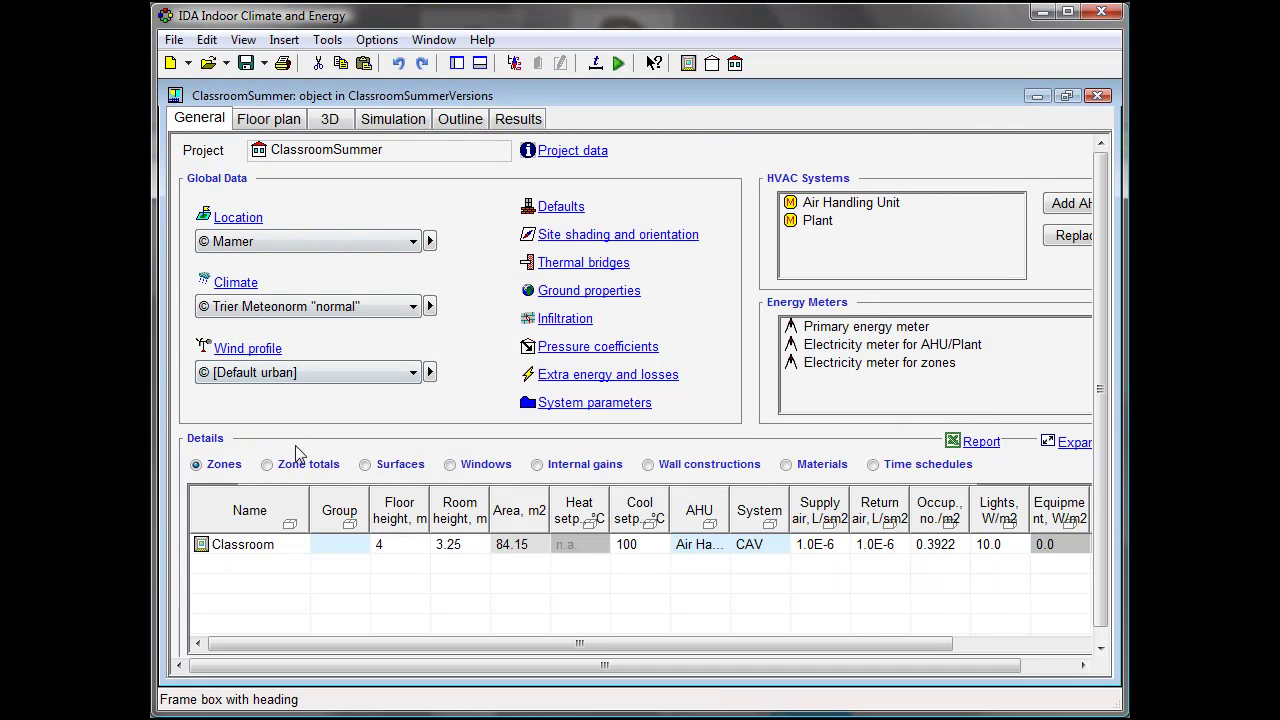
Load External blind from the database into the windows table, fill it down, and show shading in 3D
{"action": "left_click", "coordinate": [450, 465]}
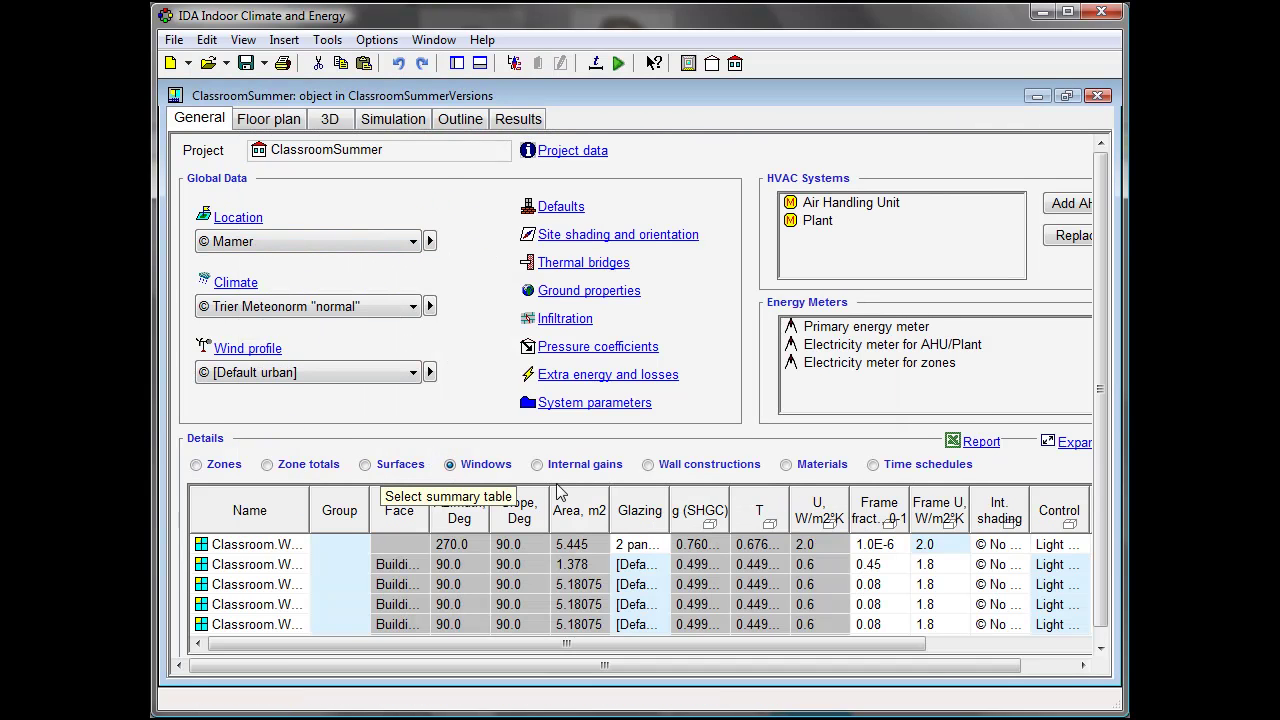
{"action": "left_click", "coordinate": [1066, 442]}
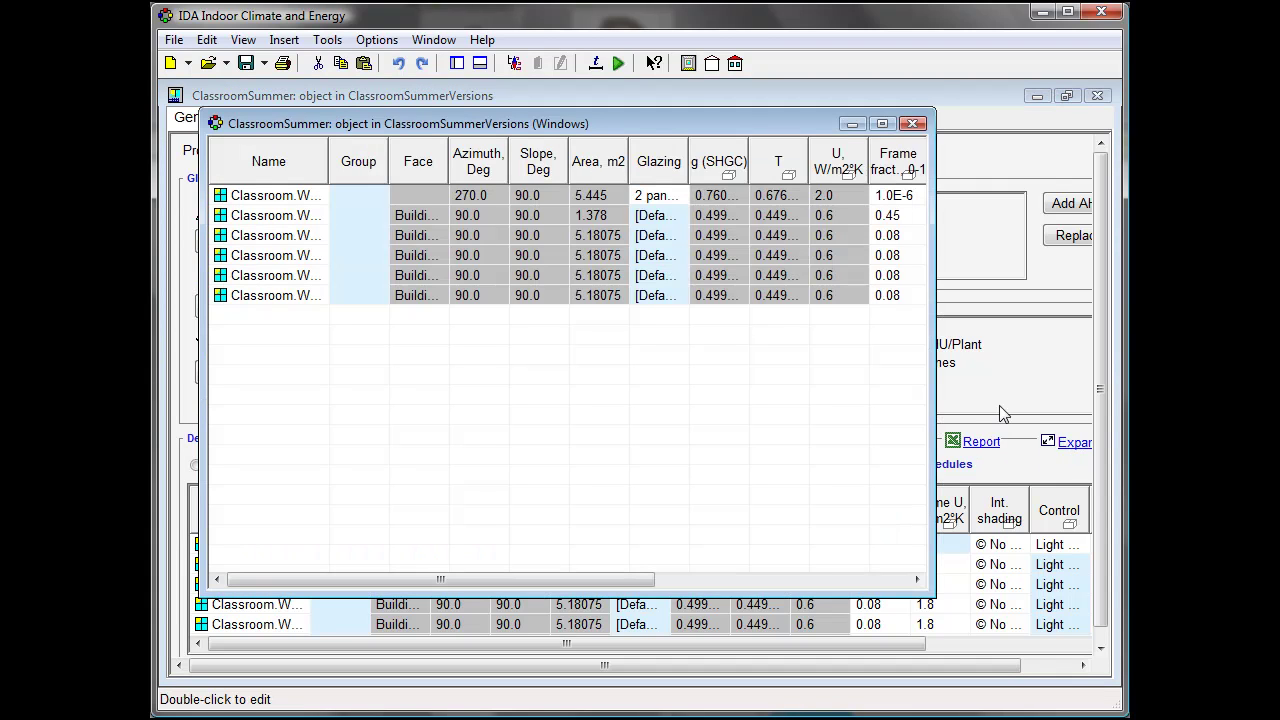
{"action": "left_click_drag", "start_coordinate": [929, 347], "coordinate": [1119, 321]}
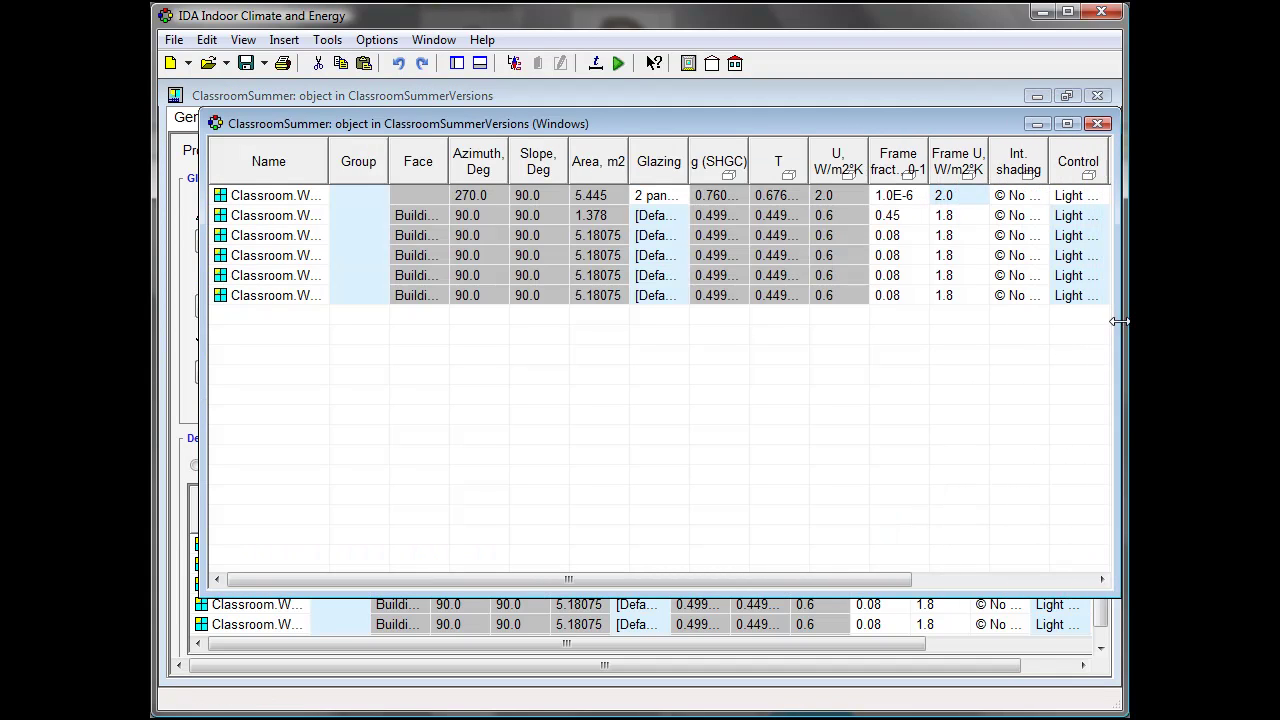
{"action": "left_click", "coordinate": [1008, 218]}
{"action": "right_click", "coordinate": [1009, 220]}
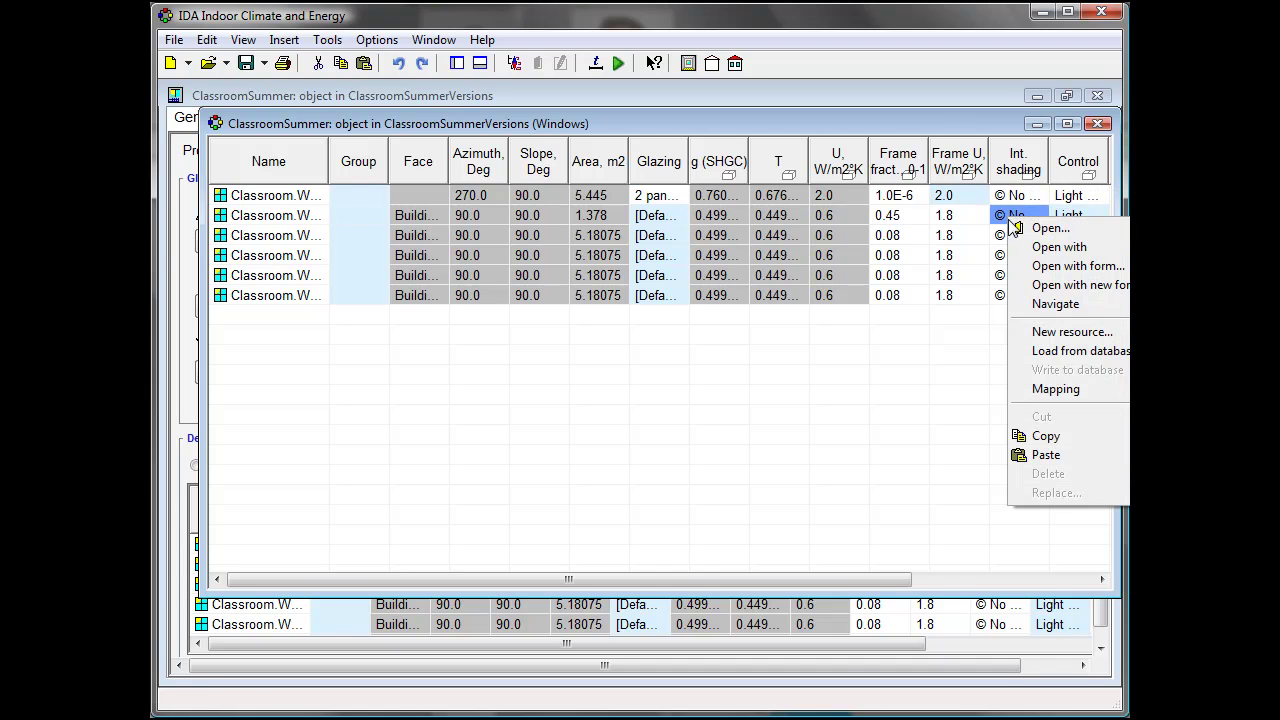
{"action": "left_click", "coordinate": [1048, 346]}
{"action": "double_click", "coordinate": [410, 221]}
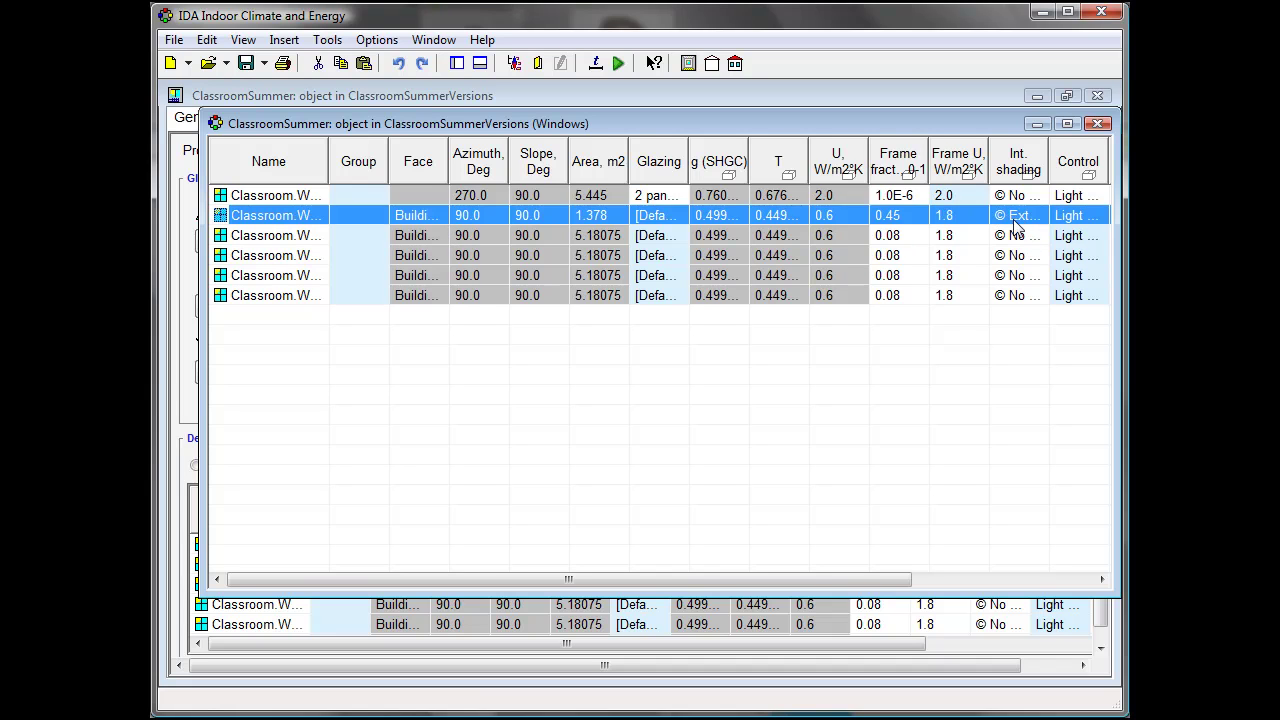
{"action": "left_click_drag", "start_coordinate": [1018, 242], "coordinate": [1016, 296]}
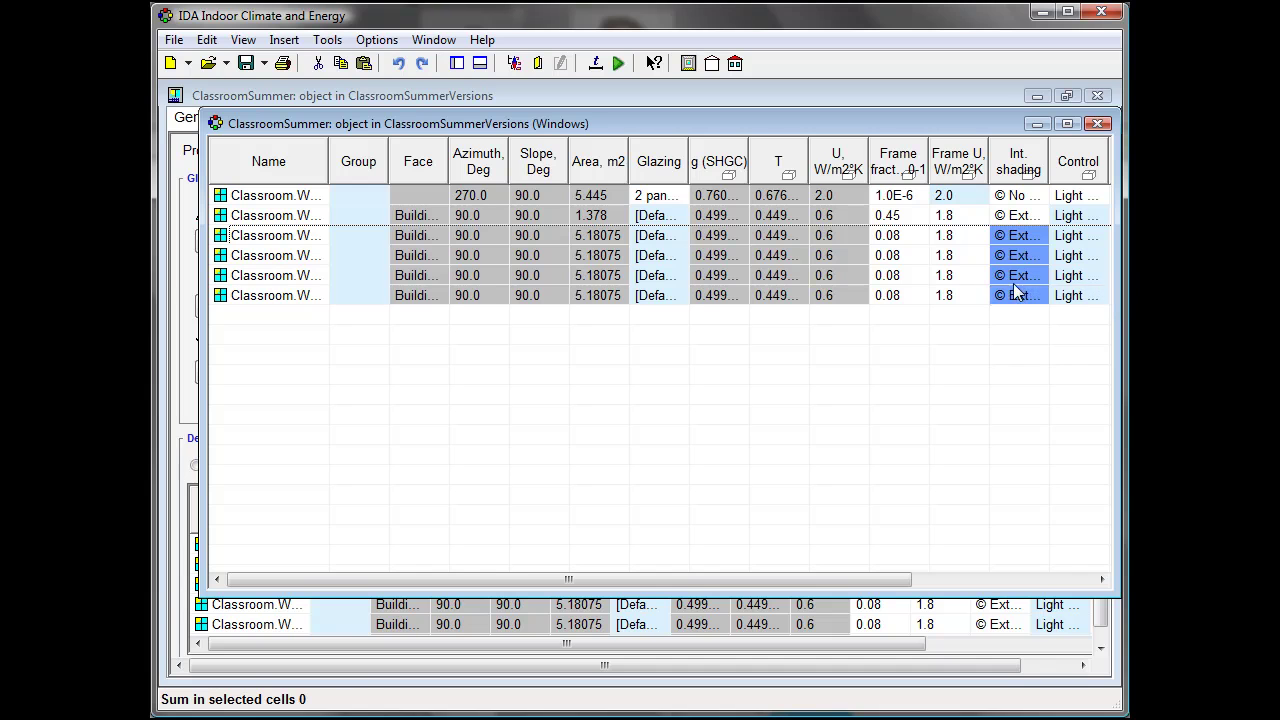
{"action": "left_click", "coordinate": [1027, 174]}
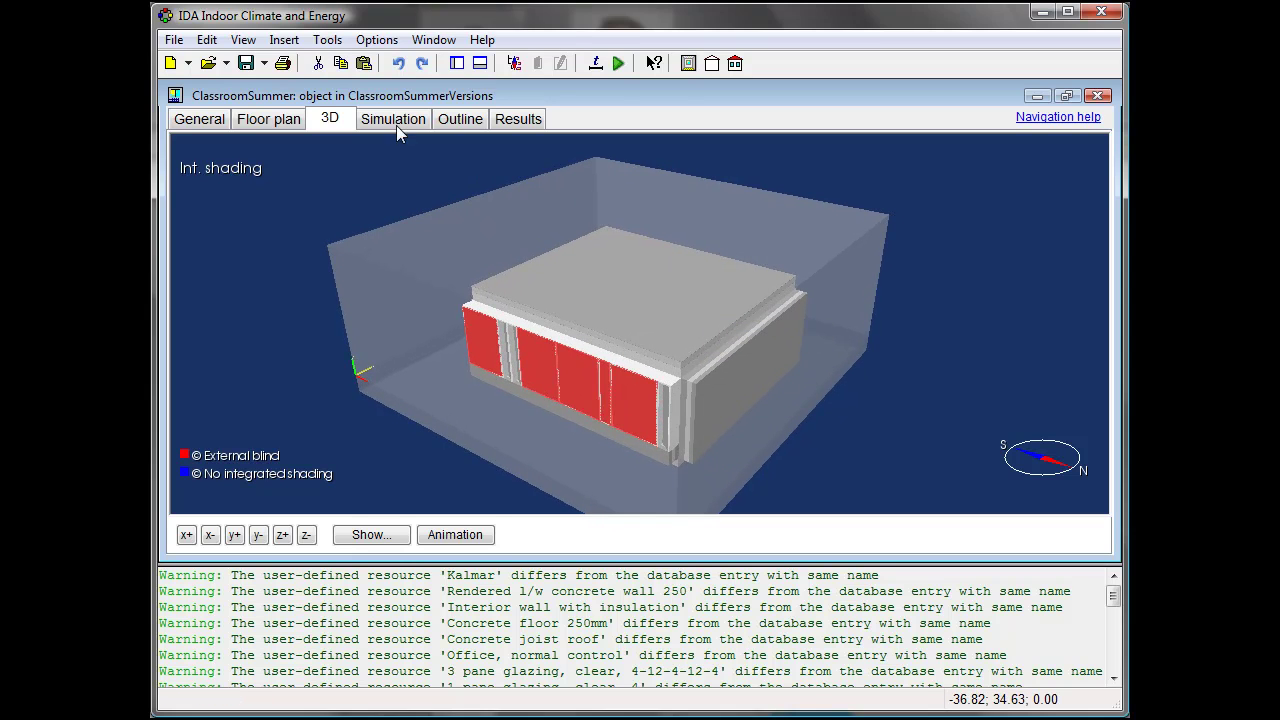
Save the blinds model as the ExternalBlinds version
{"action": "left_click", "coordinate": [175, 40]}
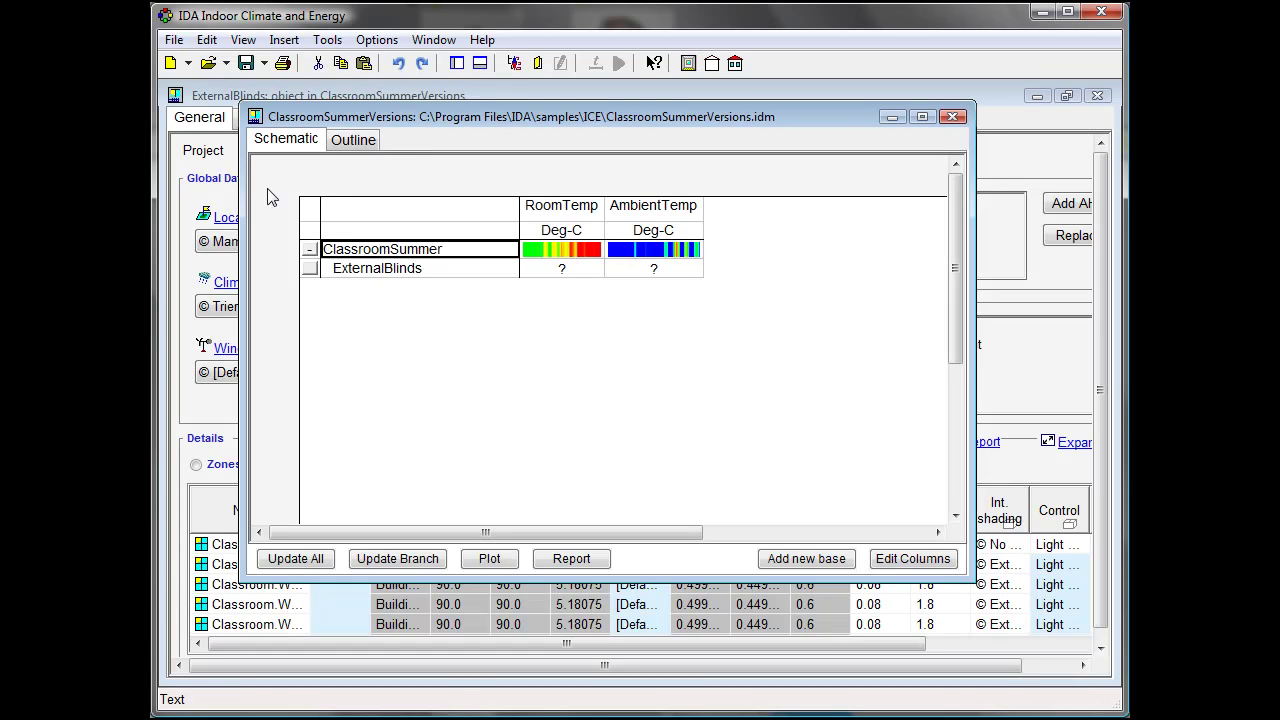
Give Window2's opening schedule 0.75 from 0:00–6:00 and 22:00–24:00, applied everywhere
{"action": "double_click", "coordinate": [356, 255]}
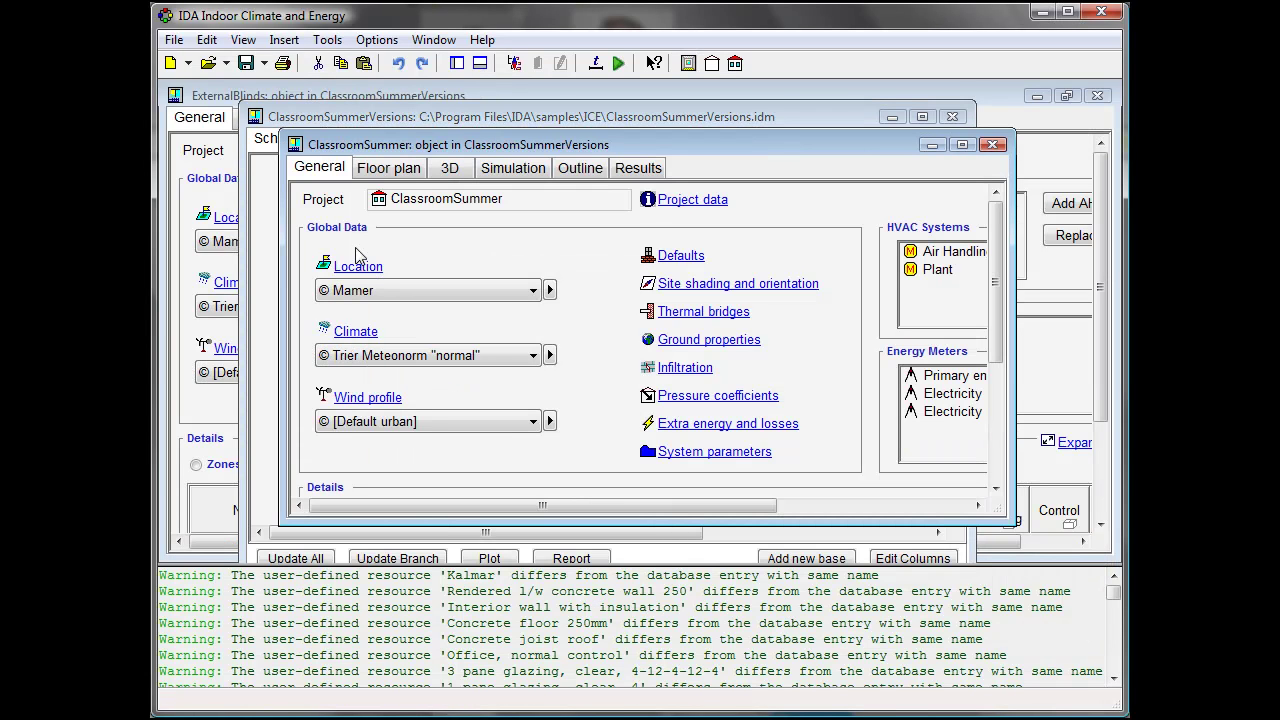
{"action": "left_click", "coordinate": [443, 173]}
{"action": "left_click_drag", "start_coordinate": [543, 325], "coordinate": [568, 345]}
{"action": "double_click", "coordinate": [566, 352]}
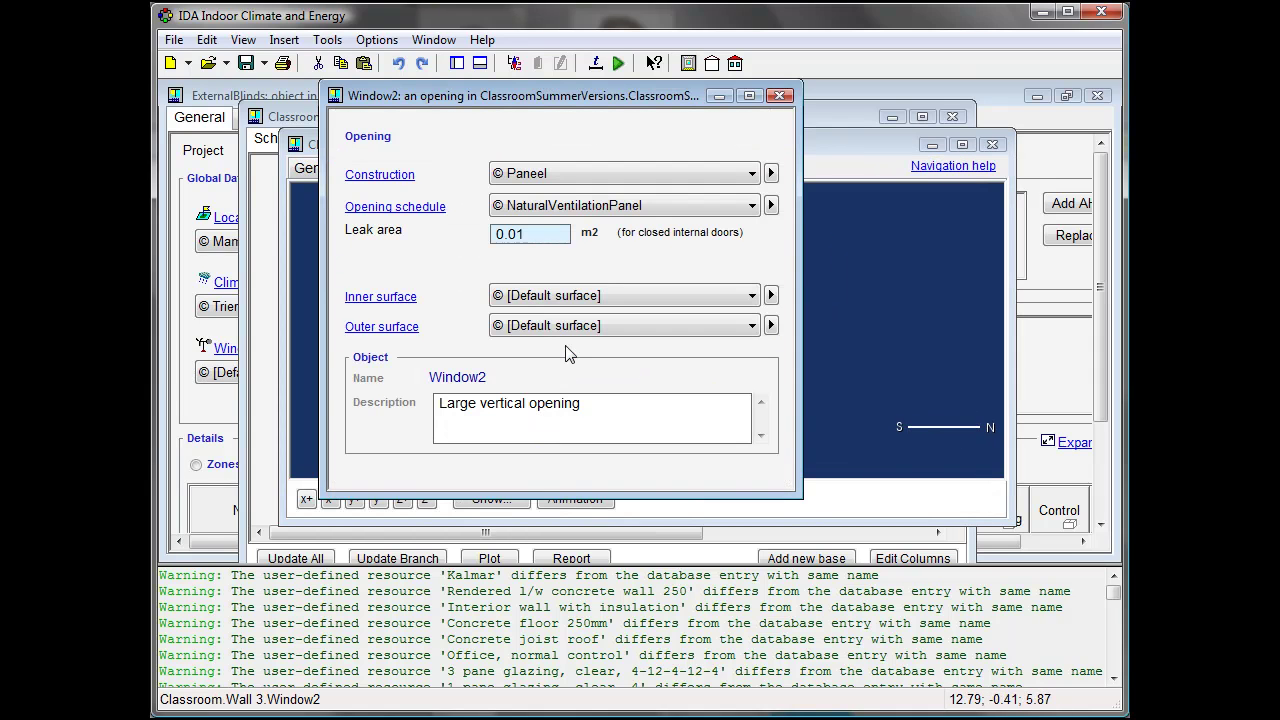
{"action": "left_click", "coordinate": [406, 208]}
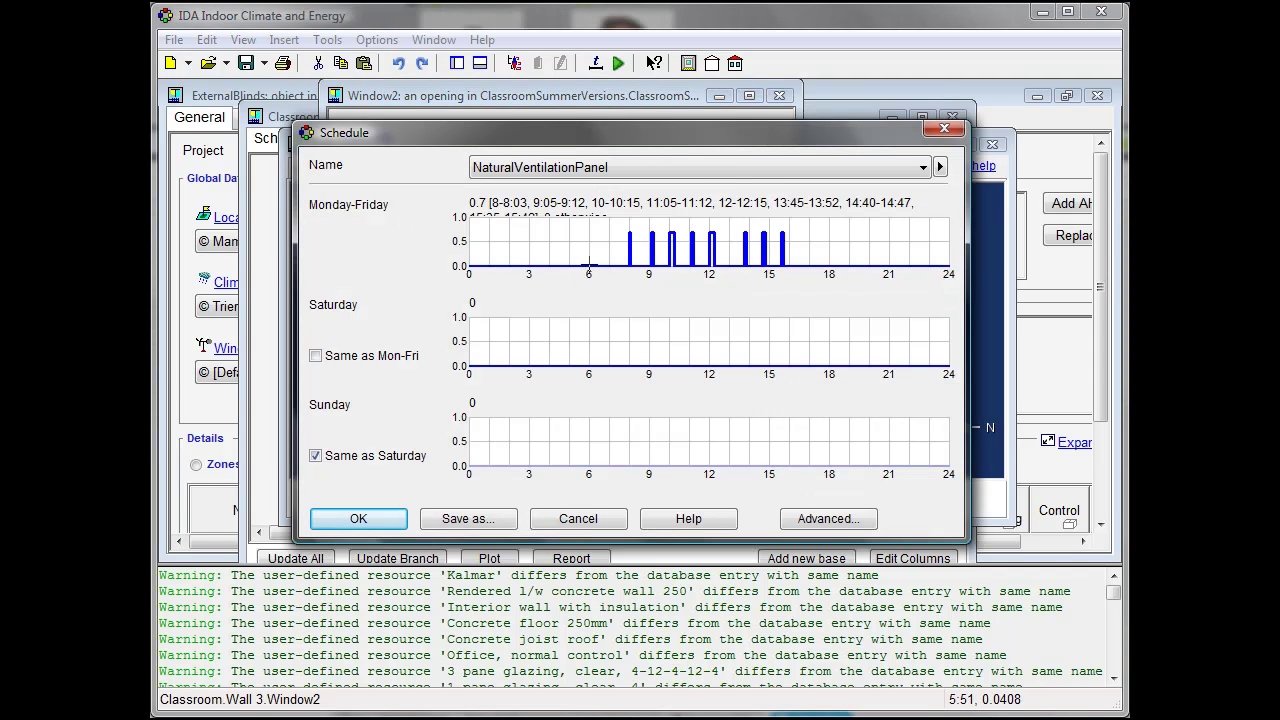
{"action": "left_click_drag", "start_coordinate": [589, 265], "coordinate": [437, 230]}
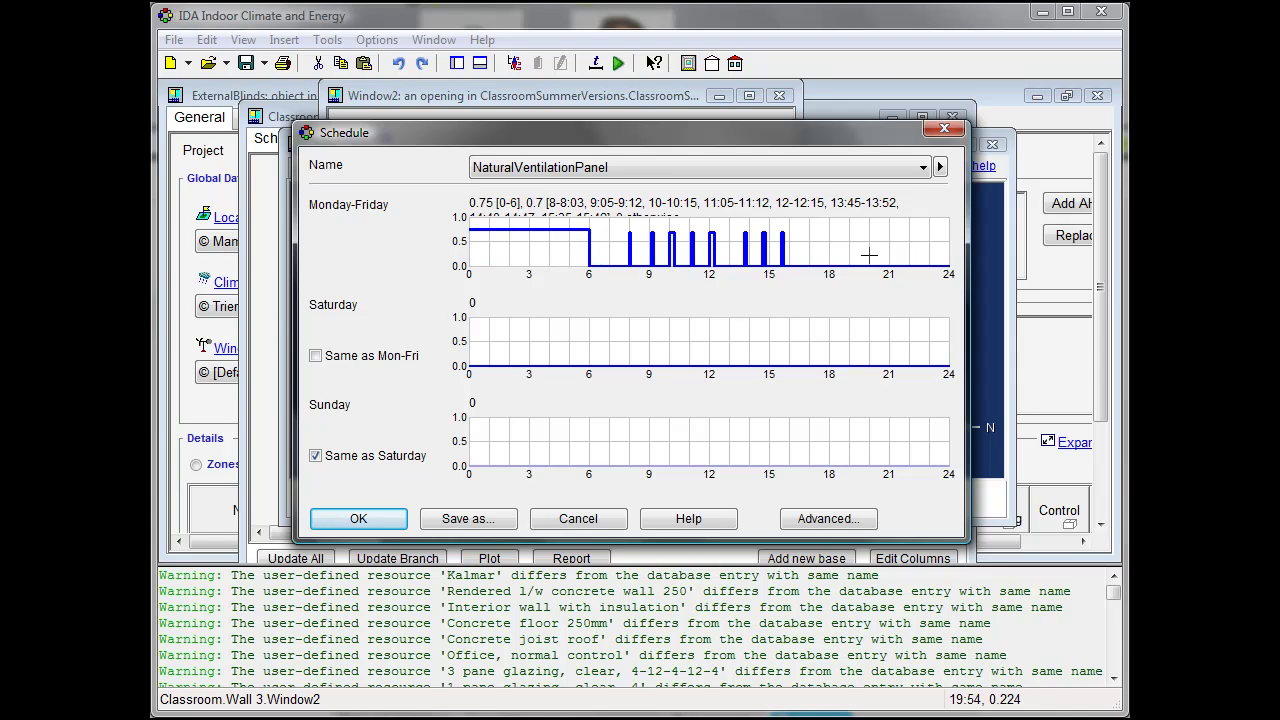
{"action": "left_click_drag", "start_coordinate": [912, 265], "coordinate": [951, 228]}
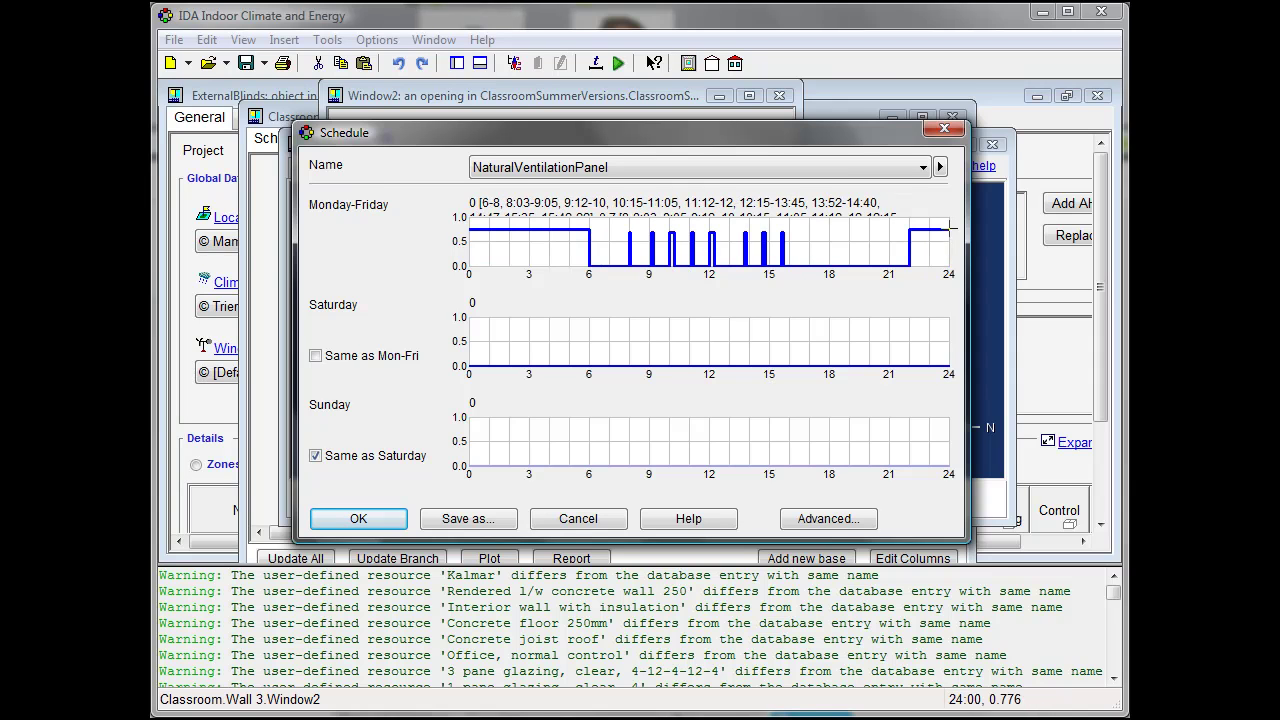
{"action": "left_click", "coordinate": [355, 519]}
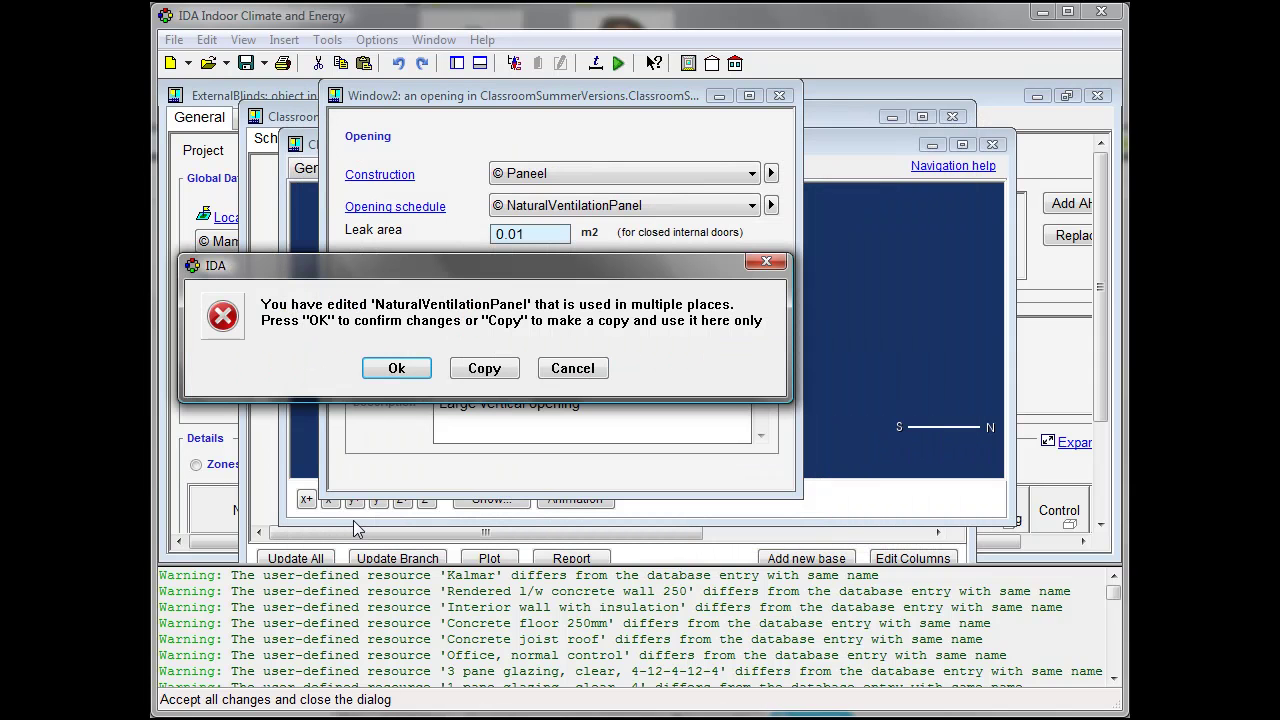
{"action": "left_click", "coordinate": [396, 368]}
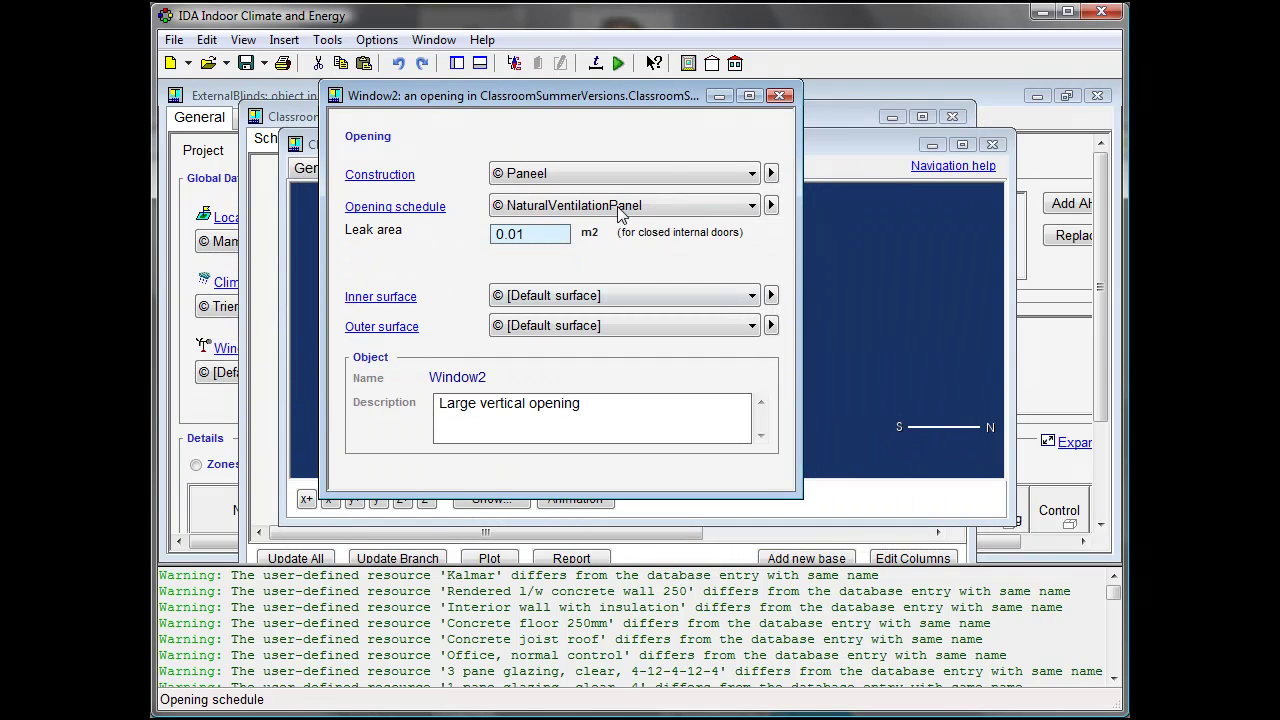
{"action": "left_click", "coordinate": [779, 95]}
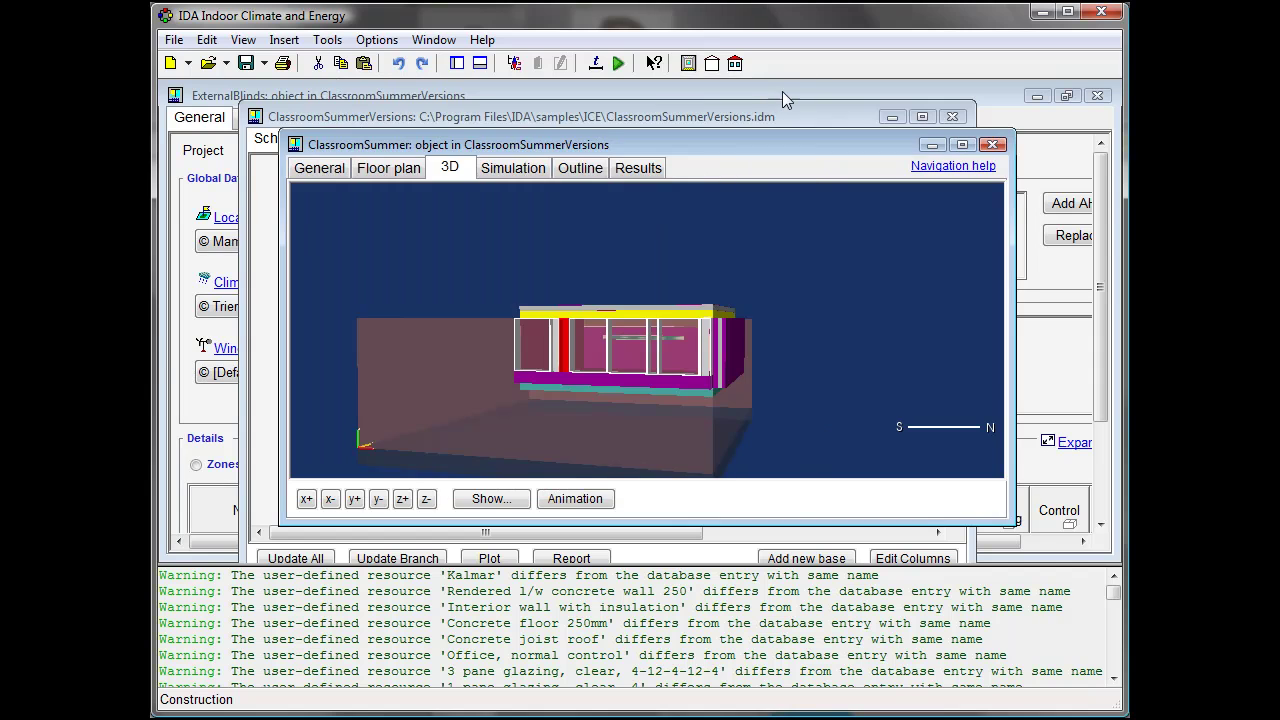
Save the night-ventilation model as the NightVentilation version
{"action": "left_click", "coordinate": [174, 40]}
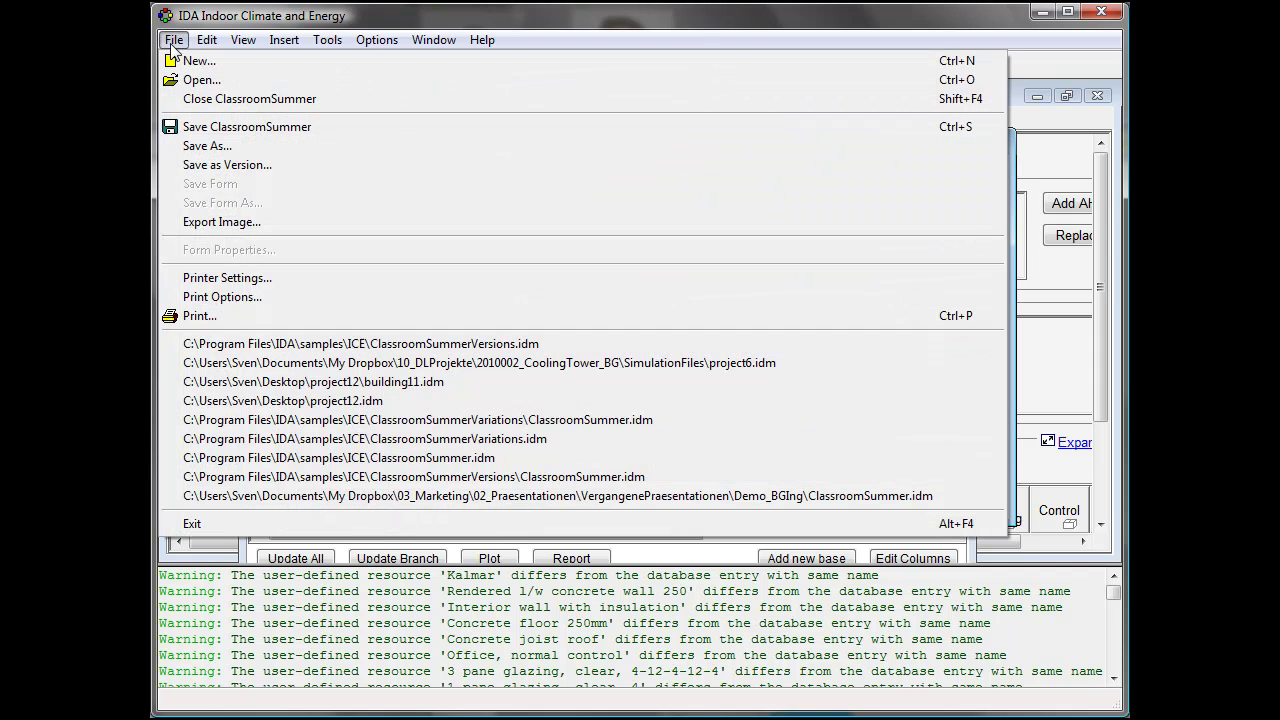
{"action": "left_click", "coordinate": [243, 165]}
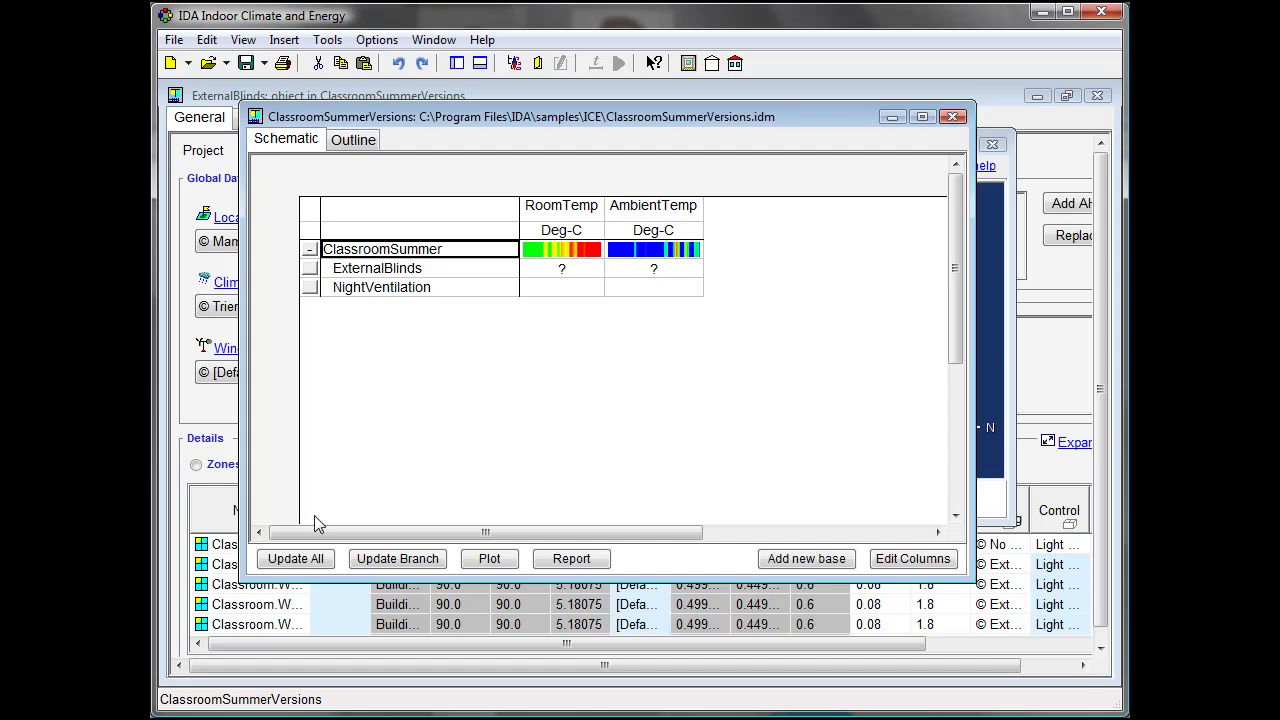
Simulate all versions with Update All and select the RoomTemp column for plotting
{"action": "left_click", "coordinate": [297, 558]}
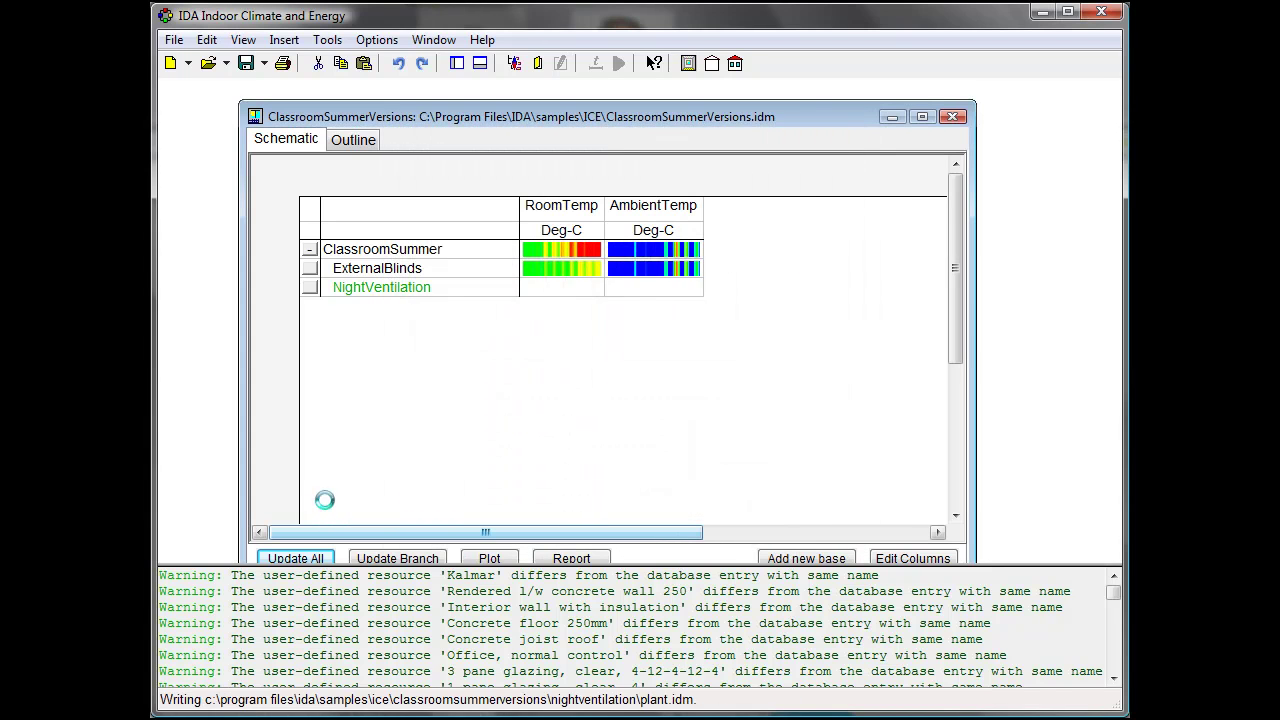
{"action": "left_click", "coordinate": [554, 214]}
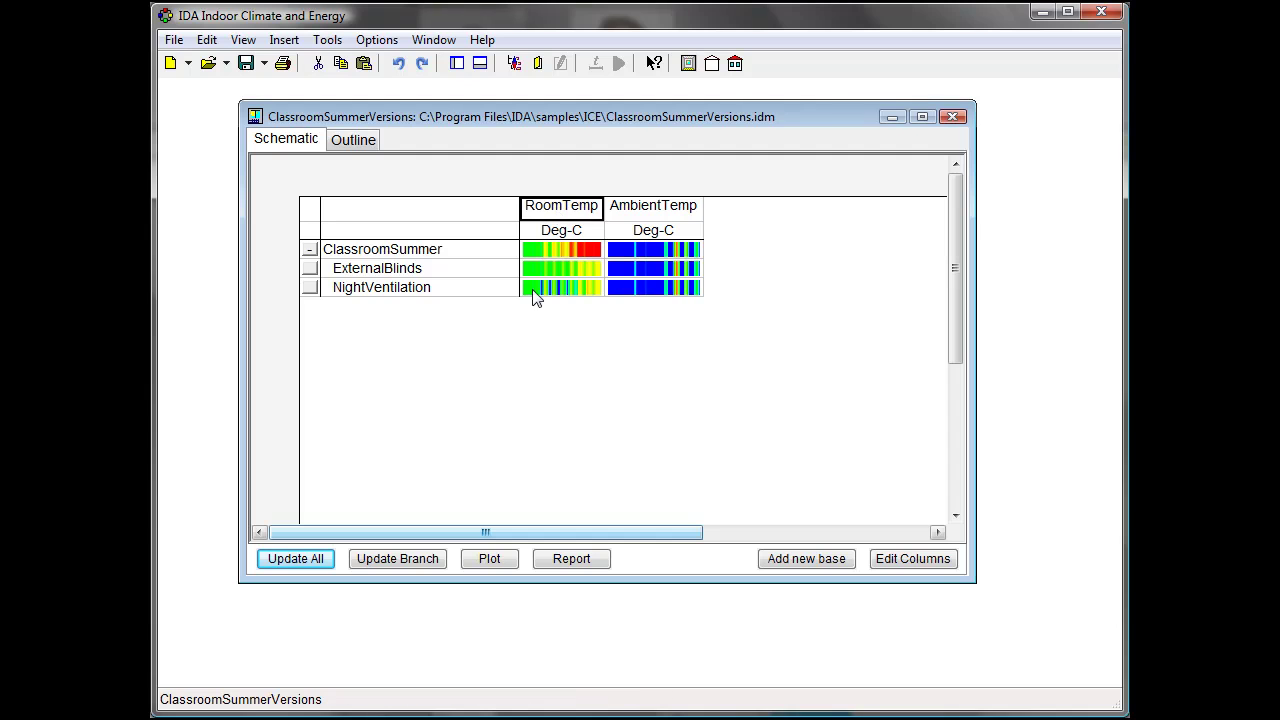
Chart RoomTemp for the three versions, then close the chart to return to the ClassroomSummerVersions table
{"action": "left_click", "coordinate": [487, 557]}
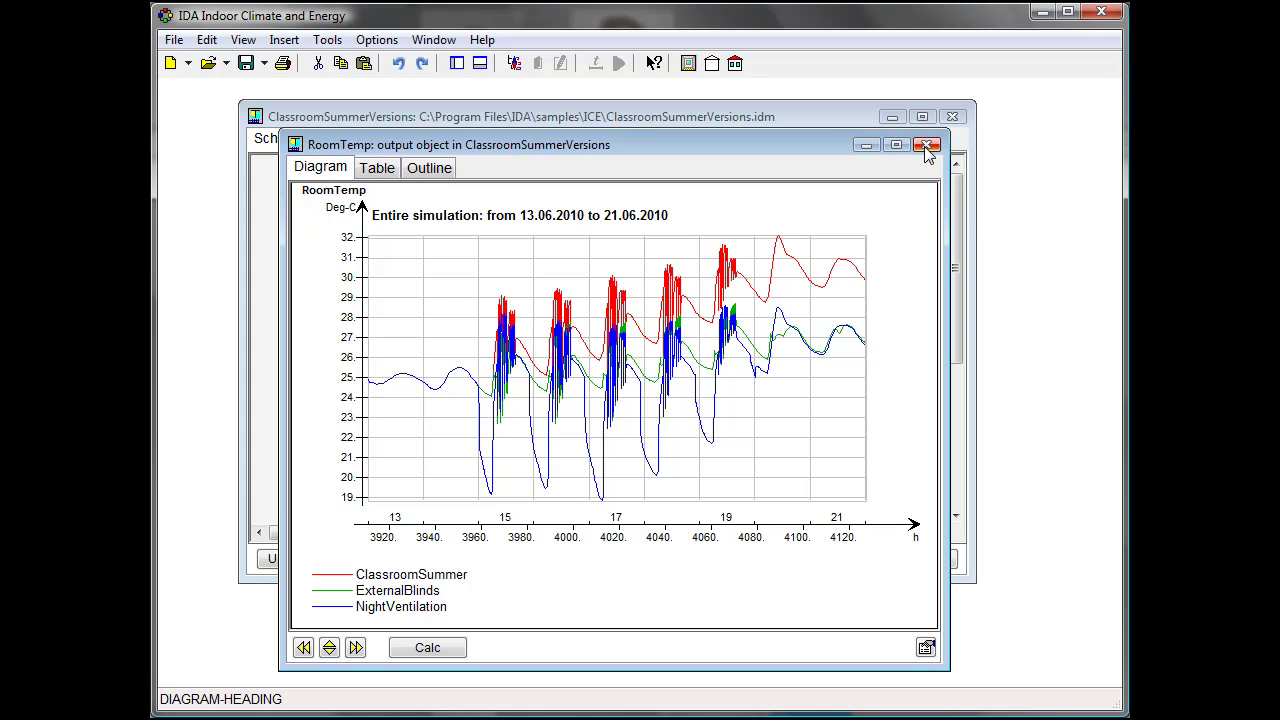
{"action": "left_click", "coordinate": [927, 146]}
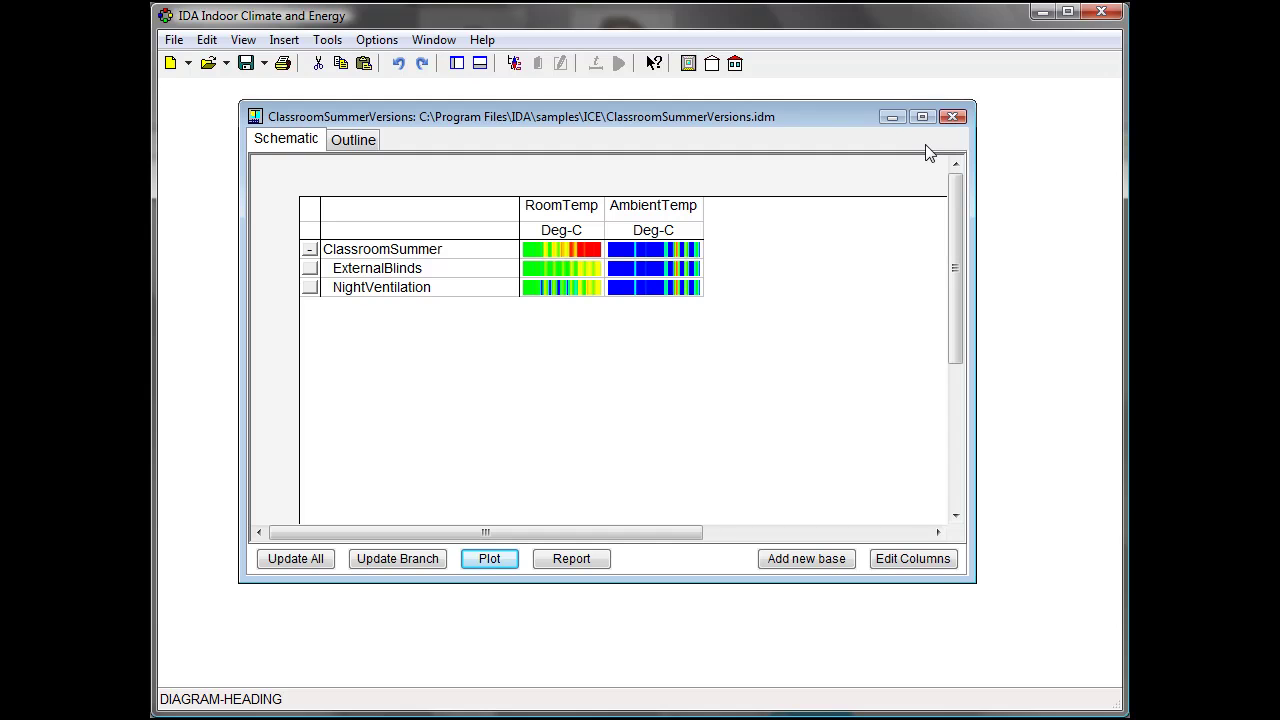
Copy the ExternalBlinds differences onto NightVentilation to create a combined blinds-plus-night-ventilation version
{"action": "left_click", "coordinate": [349, 278]}
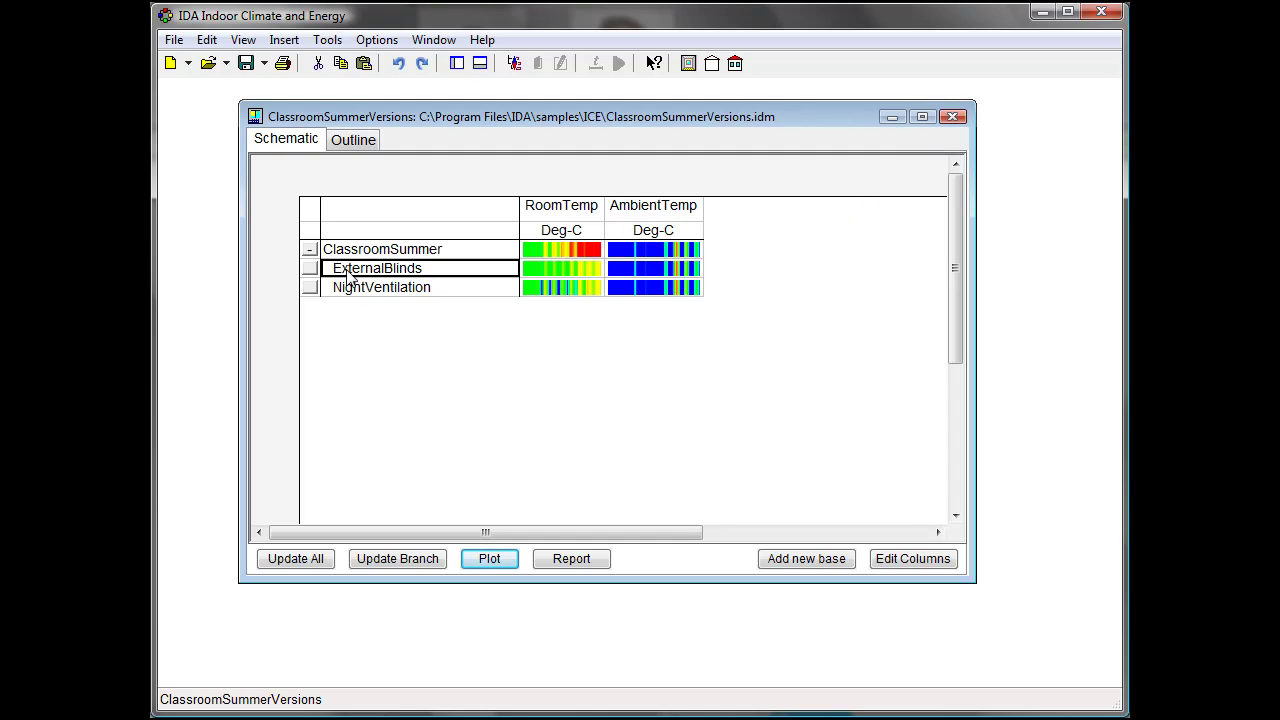
{"action": "left_click_drag", "start_coordinate": [352, 290], "coordinate": [353, 291]}
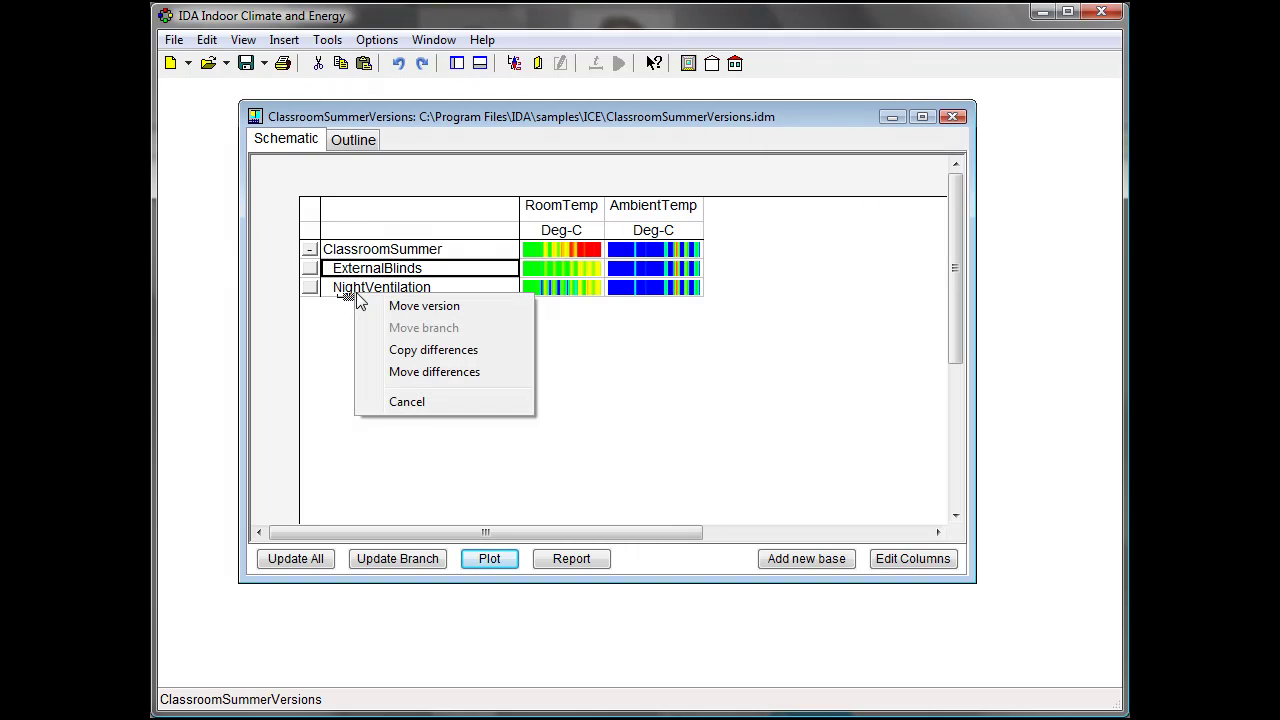
{"action": "left_click", "coordinate": [432, 351]}
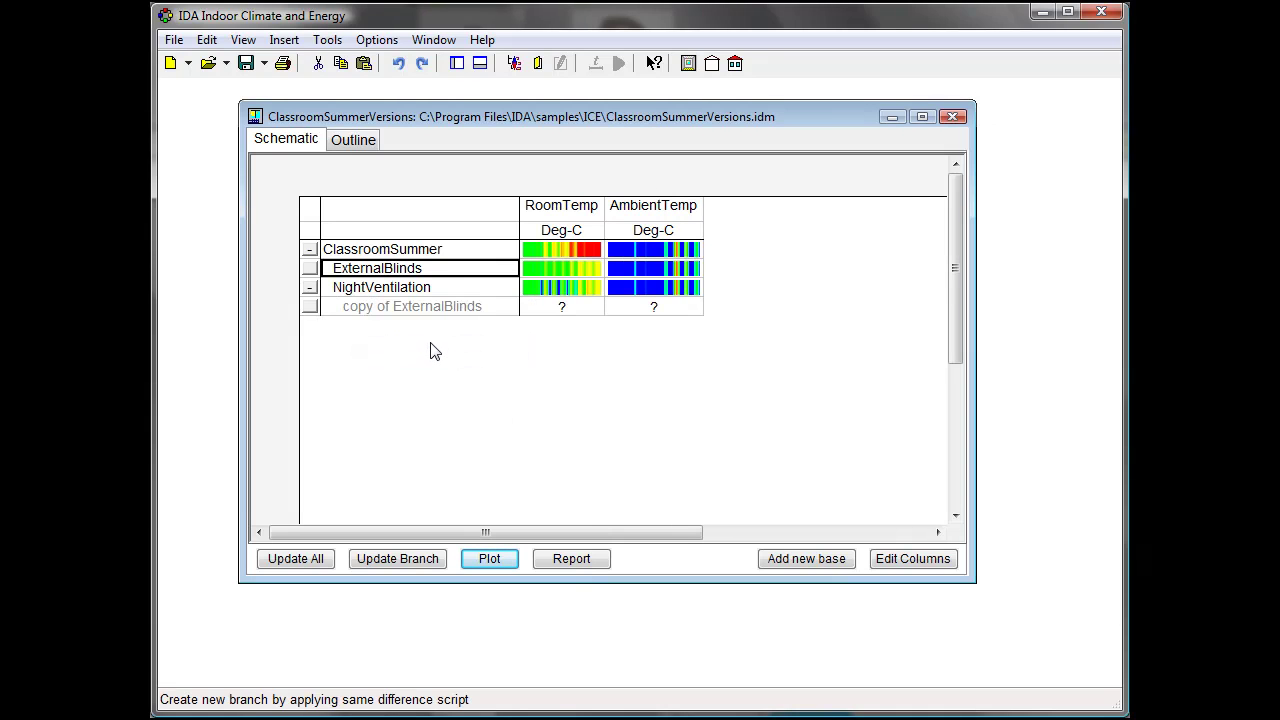
Update all versions by simulating, then plot RoomTemp for all four versions
{"action": "left_click", "coordinate": [295, 558]}
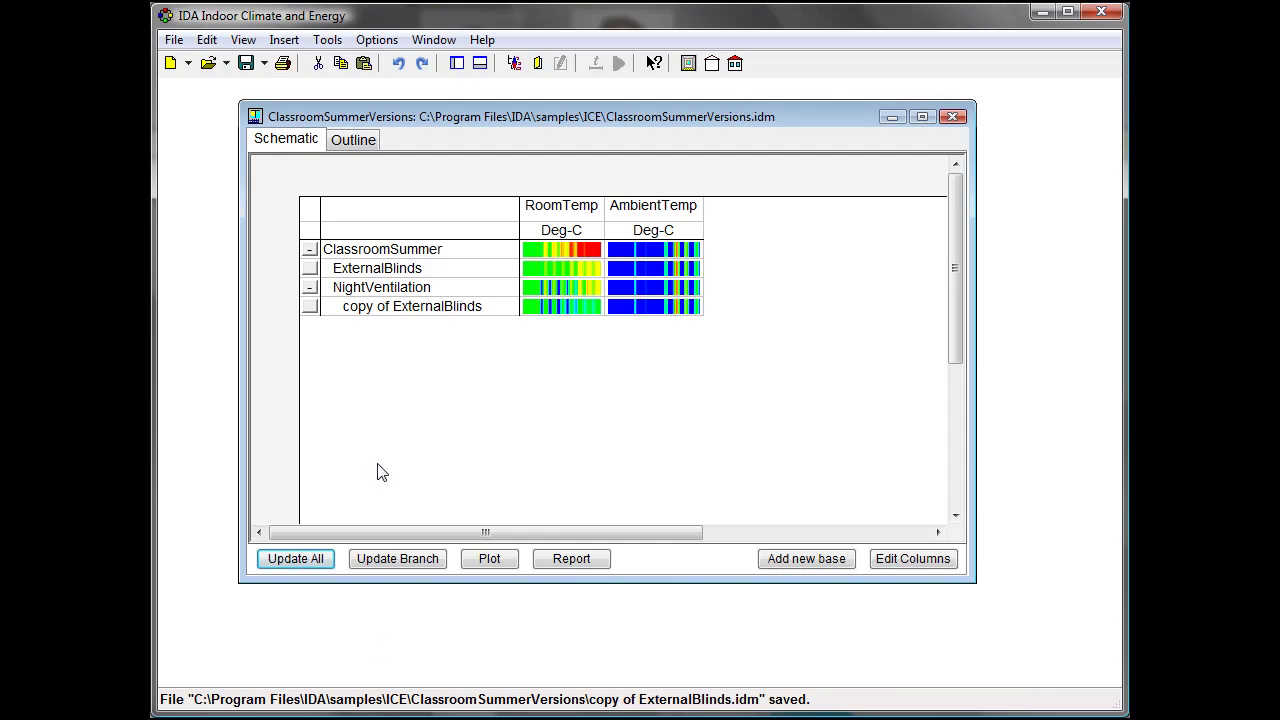
{"action": "left_click", "coordinate": [551, 219]}
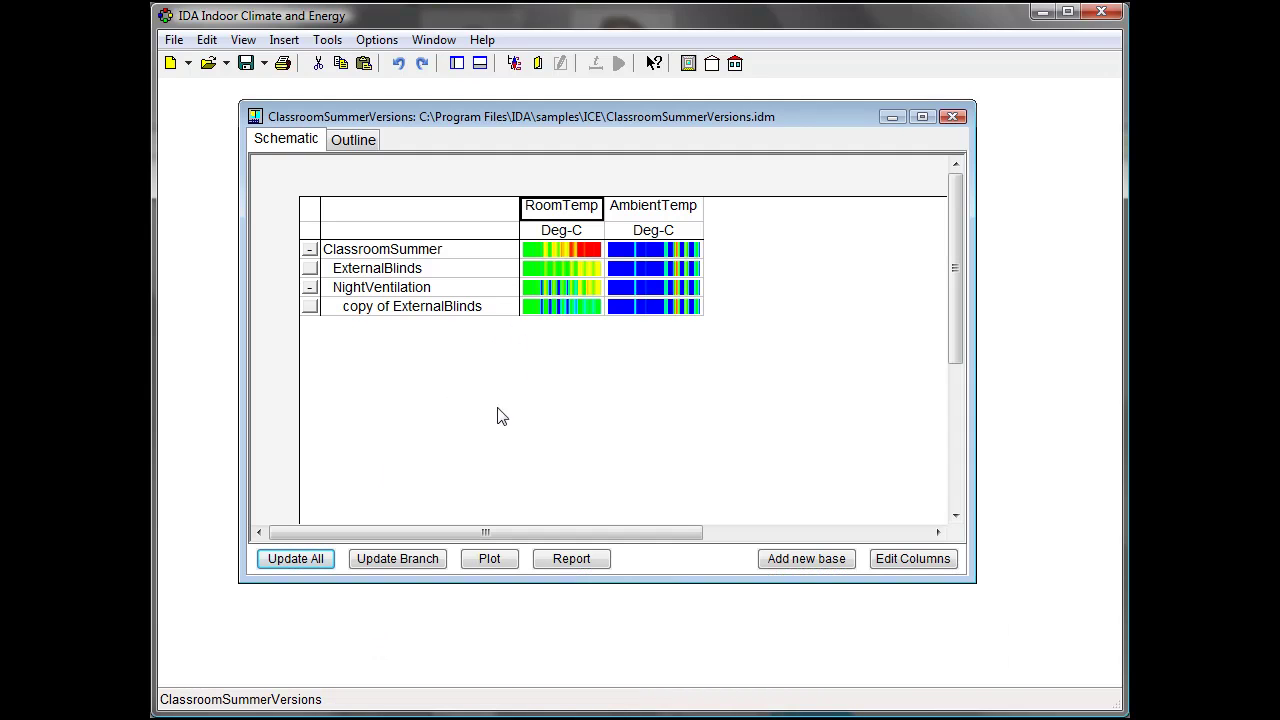
{"action": "left_click", "coordinate": [487, 558]}
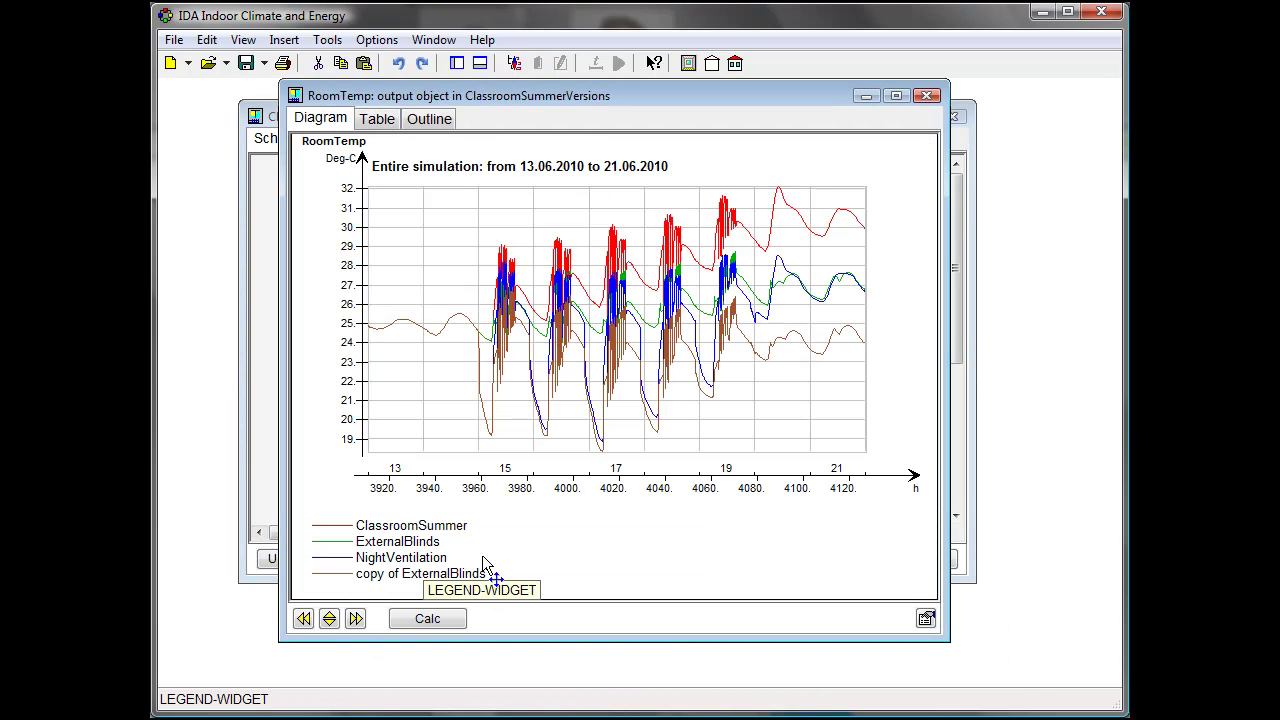